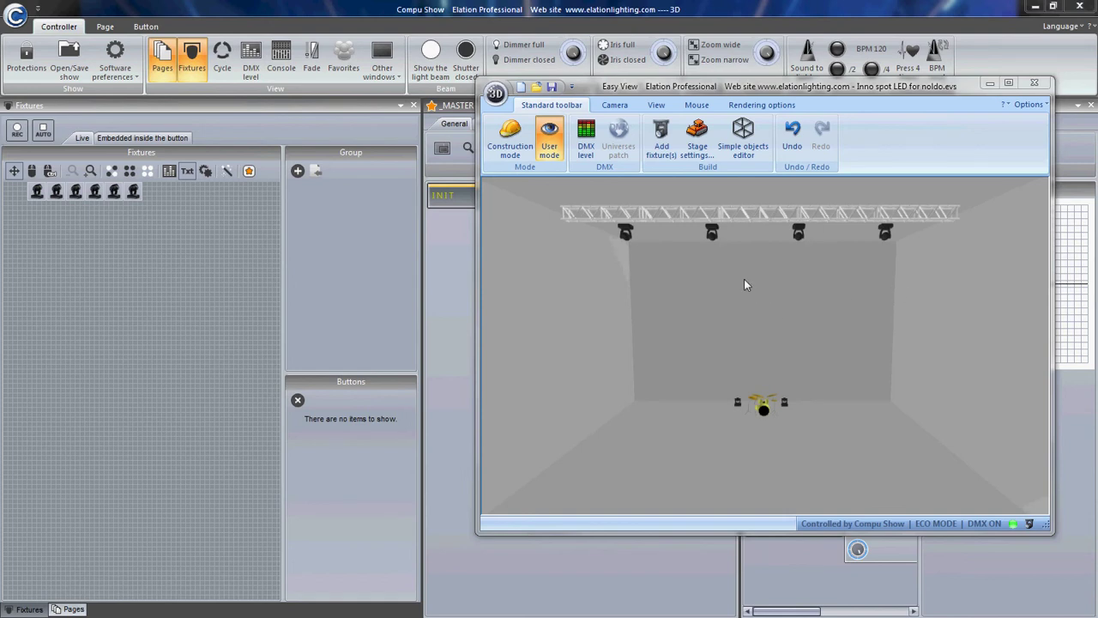
Capture the 3D stage's front view over the existing Fixtures background picture and apply _MASTER.EVShot.bmp.
left_click(752, 86)
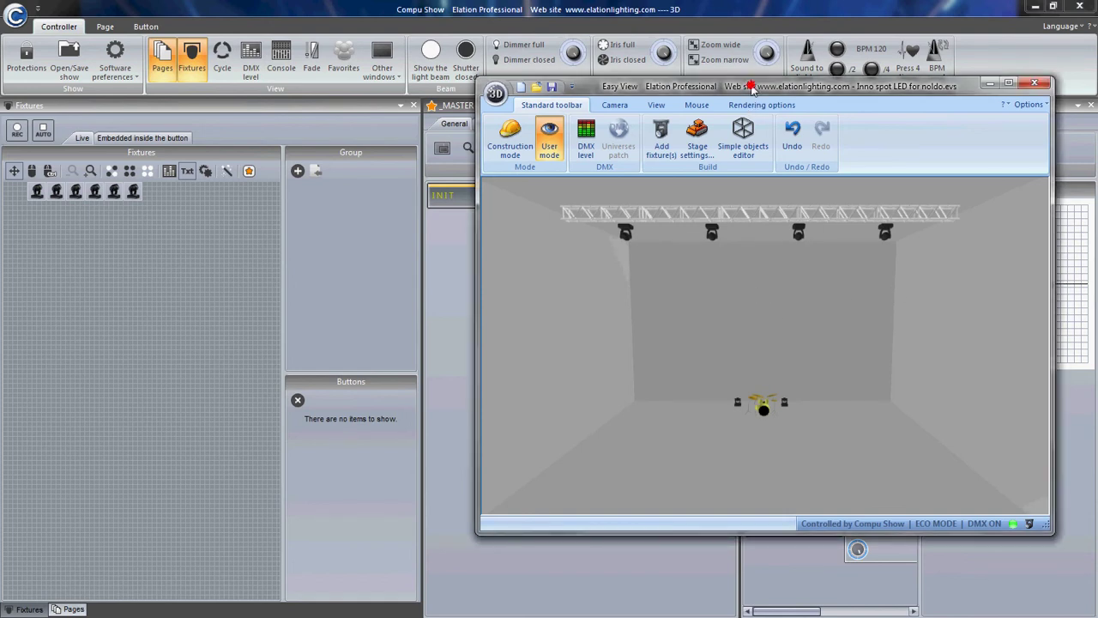
left_click_drag(751, 86, 724, 77)
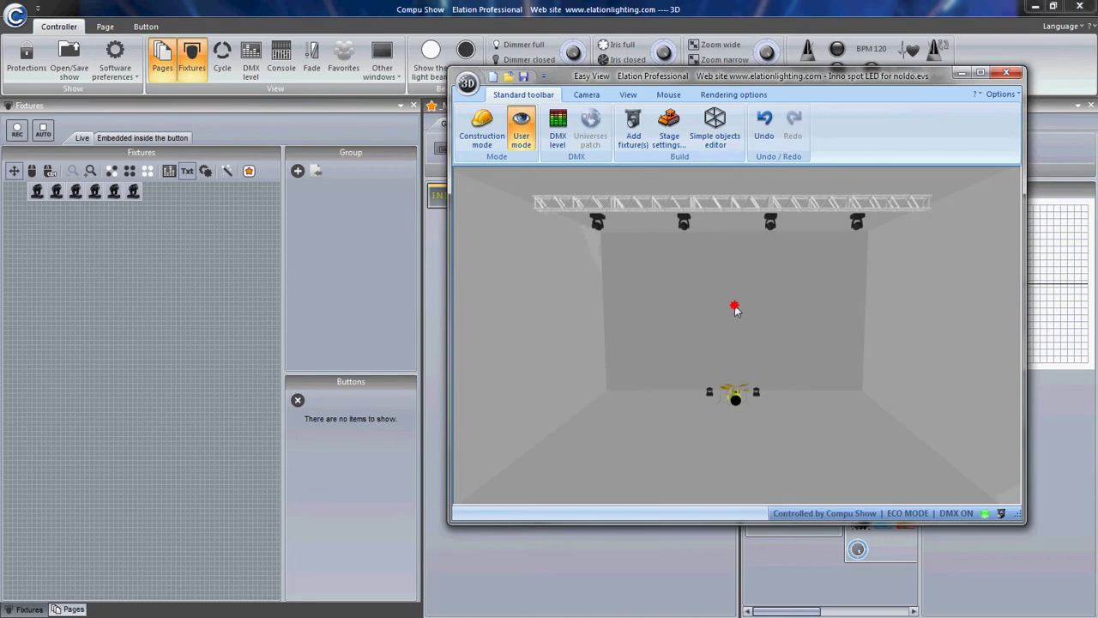
mouse_move(735, 310)
left_mouse_down()
mouse_move(718, 357)
mouse_move(718, 441)
mouse_move(723, 286)
mouse_move(732, 319)
mouse_move(712, 336)
mouse_move(740, 329)
mouse_move(728, 324)
left_mouse_up()
left_click(134, 270)
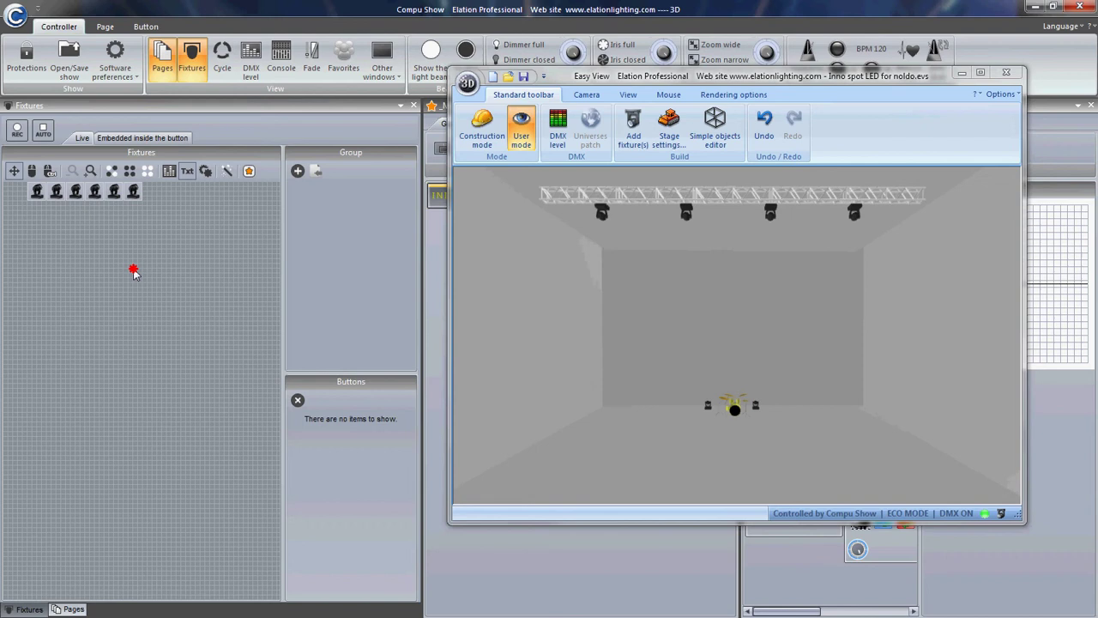
right_click(164, 259)
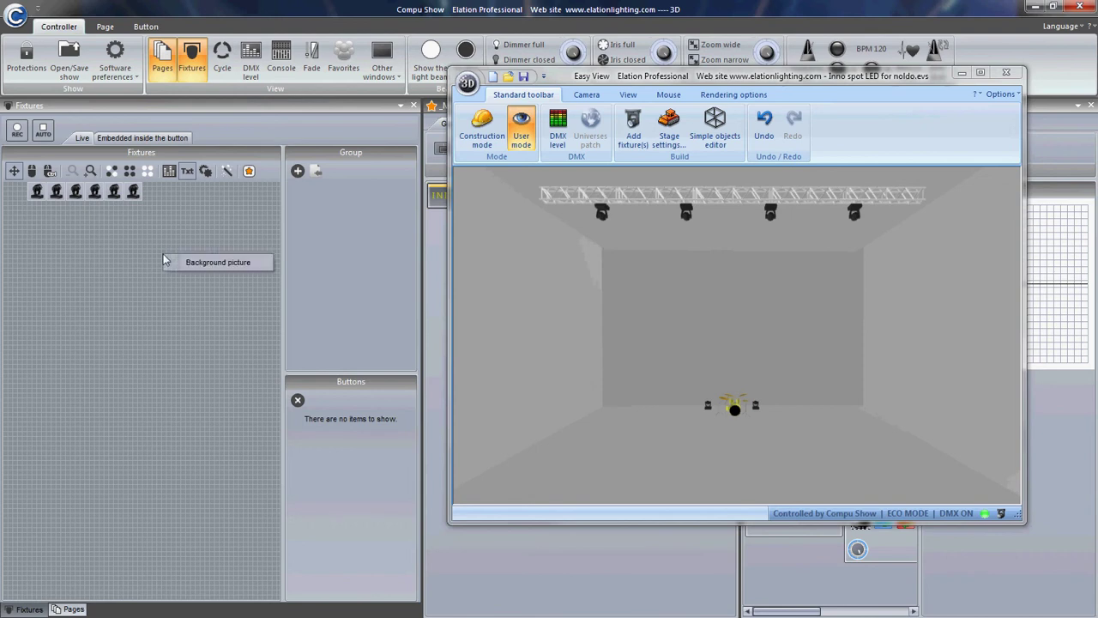
left_click(206, 263)
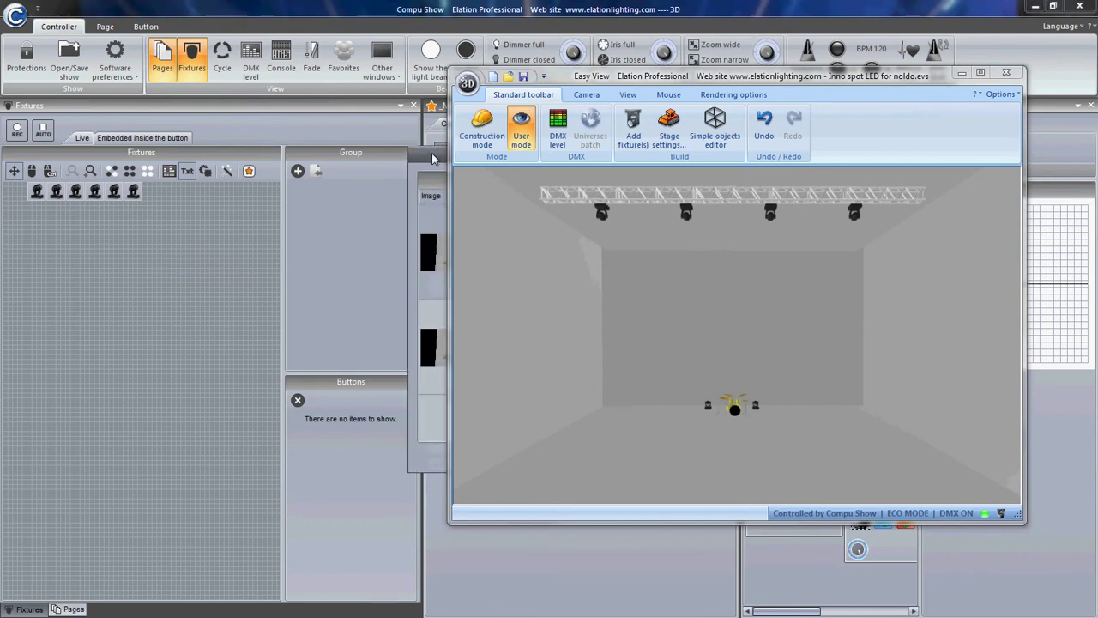
left_click_drag(433, 155, 129, 142)
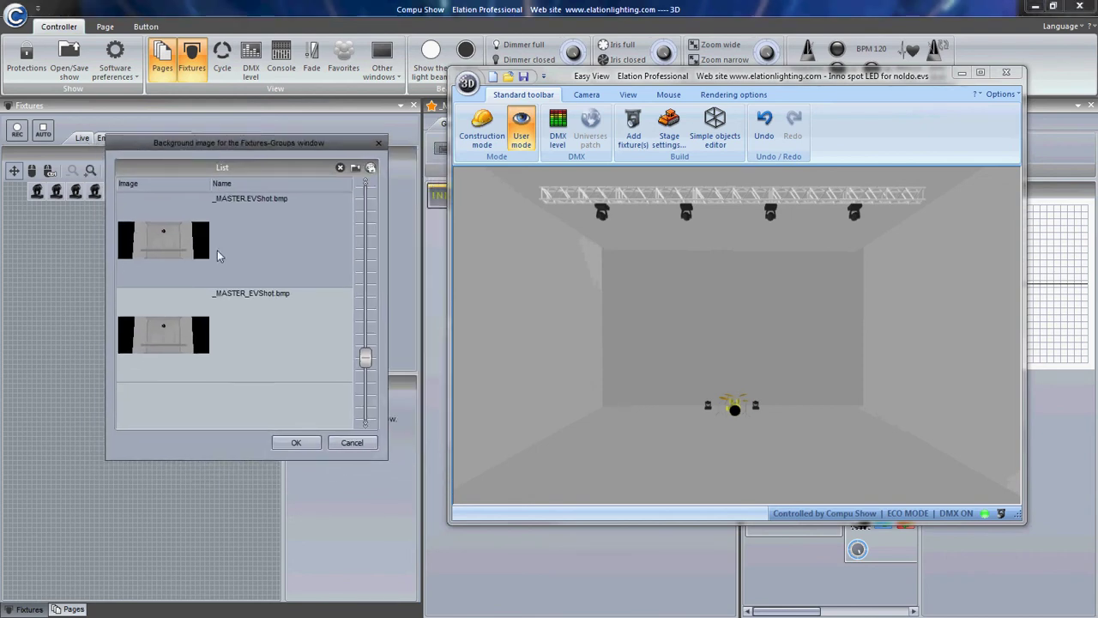
left_click(370, 168)
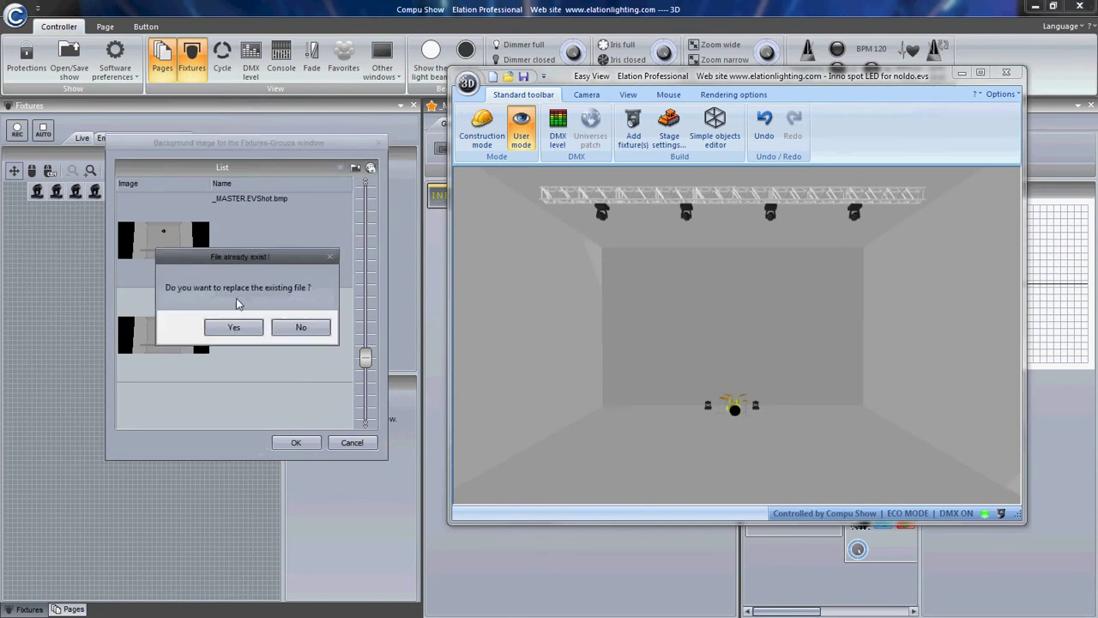
left_click(233, 329)
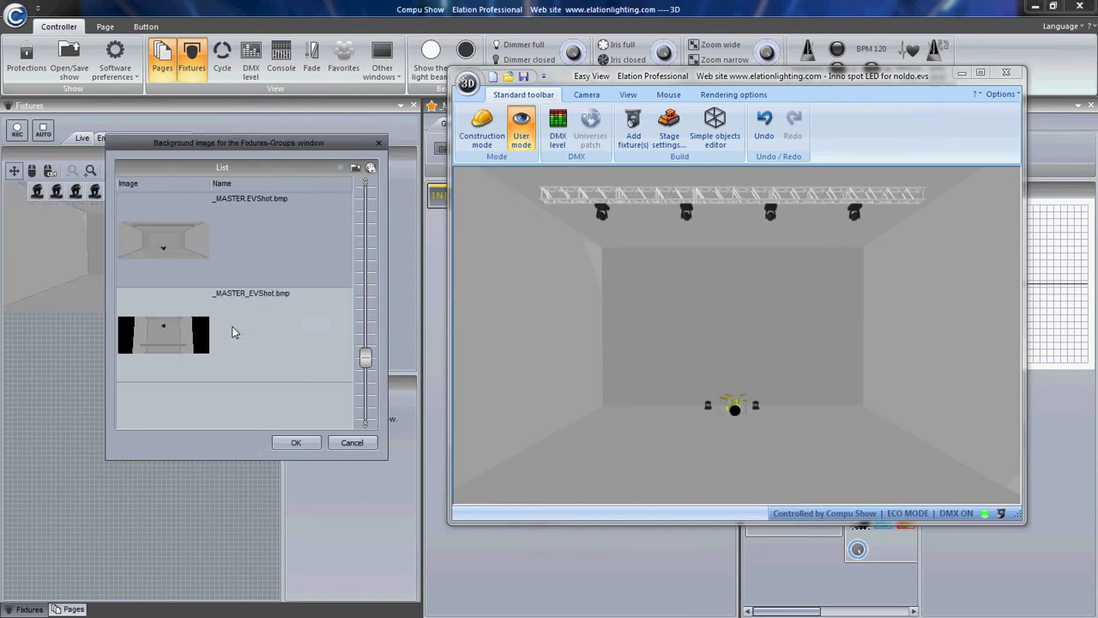
left_click(215, 255)
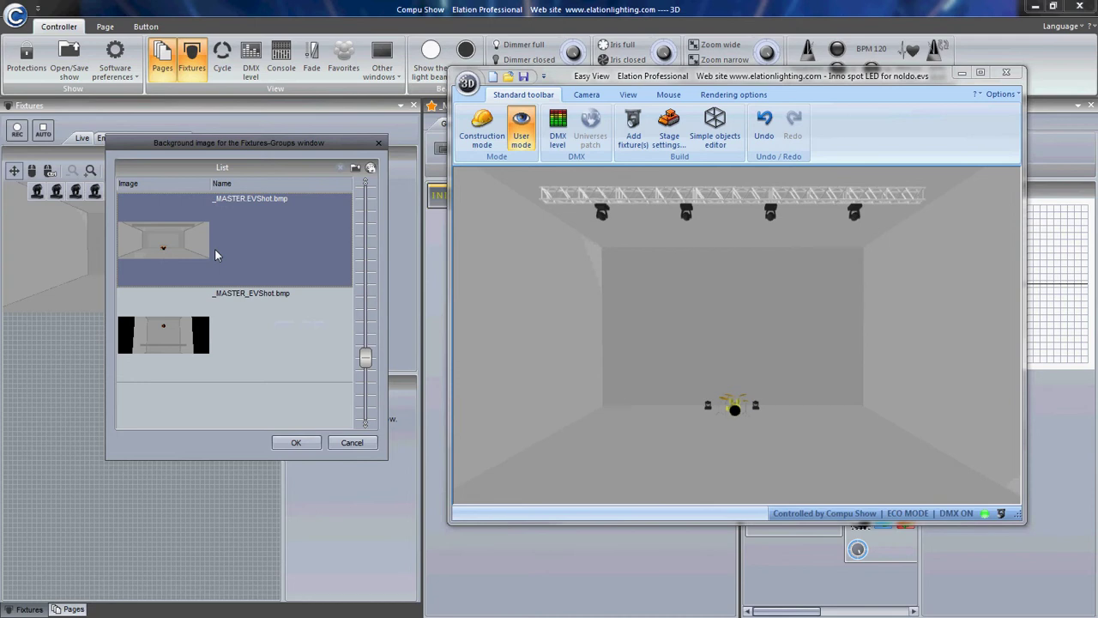
left_click(296, 442)
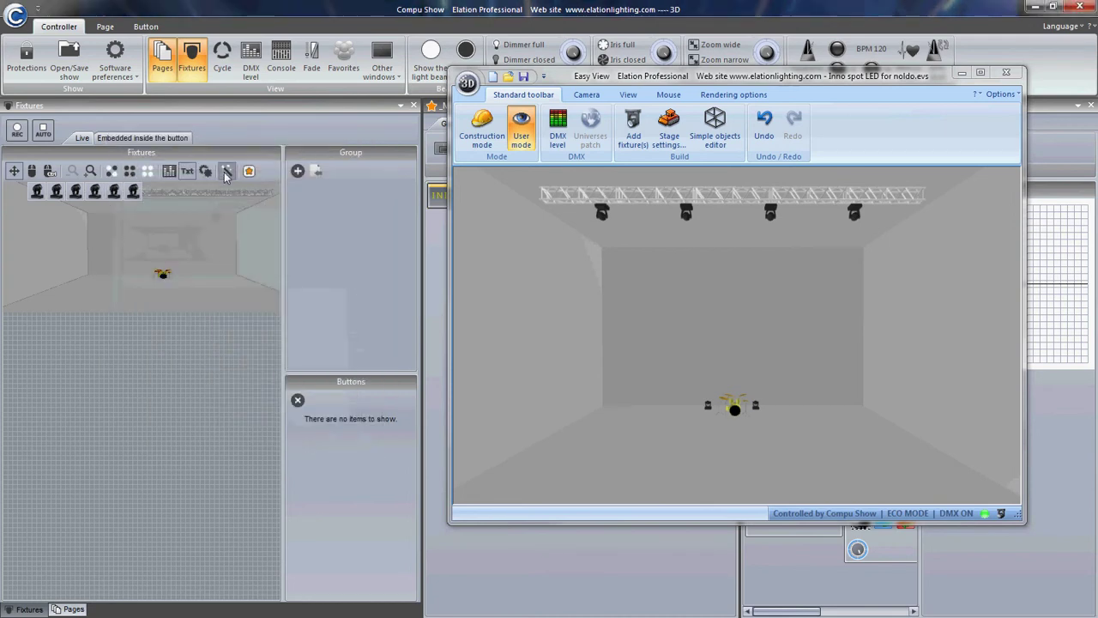
Open the Positioning tool and arrange all six fixtures automatically according to their locations in the 3D view.
left_click(227, 171)
left_click_drag(374, 167, 57, 166)
right_click(288, 287)
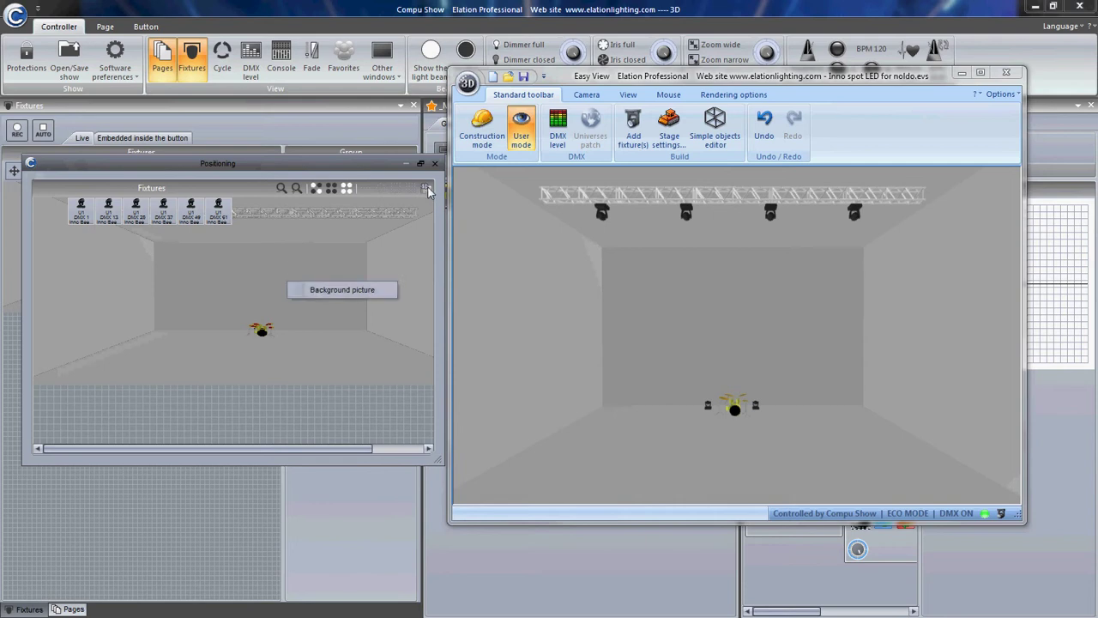
left_click(377, 181)
left_click_drag(203, 171, 196, 248)
left_click(230, 172)
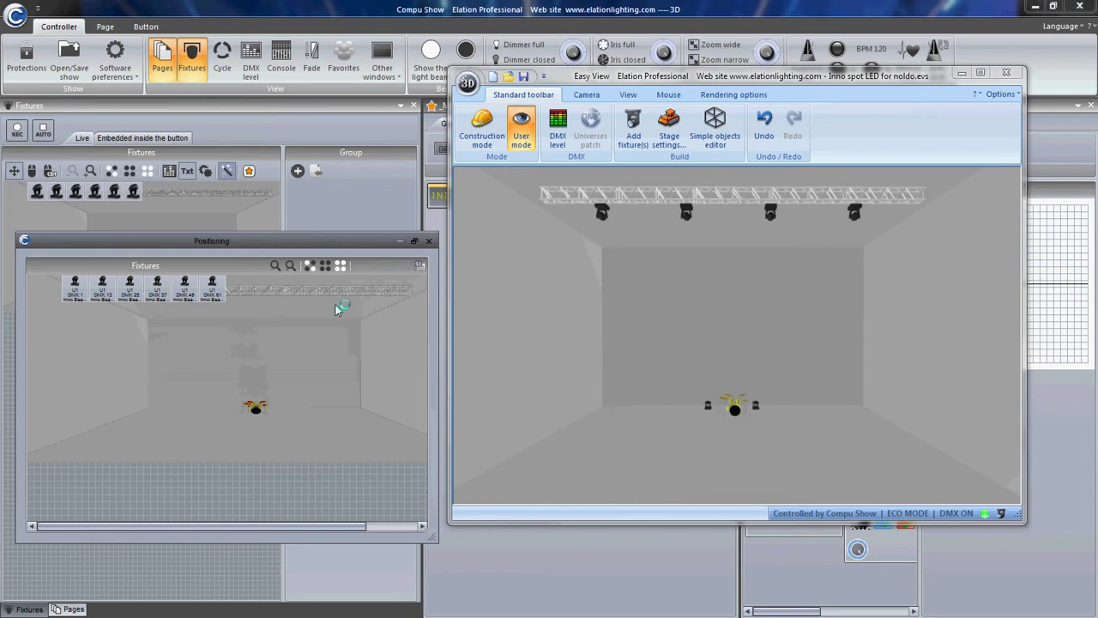
left_click(421, 266)
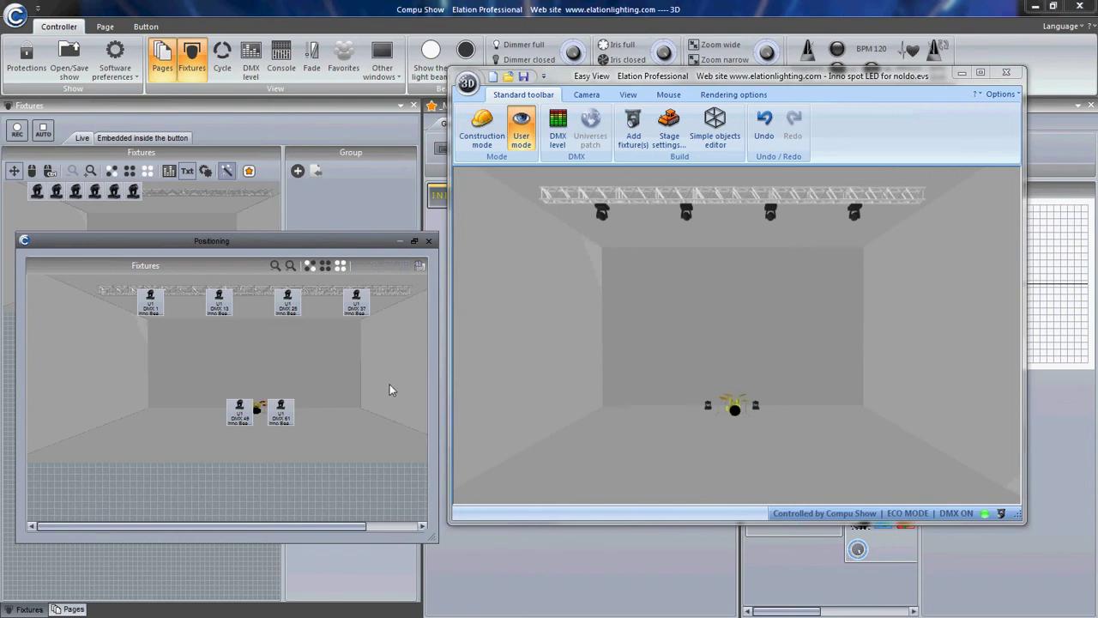
In the 3D visualizer's construction mode, move the floor fixture left of the drum kit to X 3.97.
left_click_drag(248, 242, 239, 183)
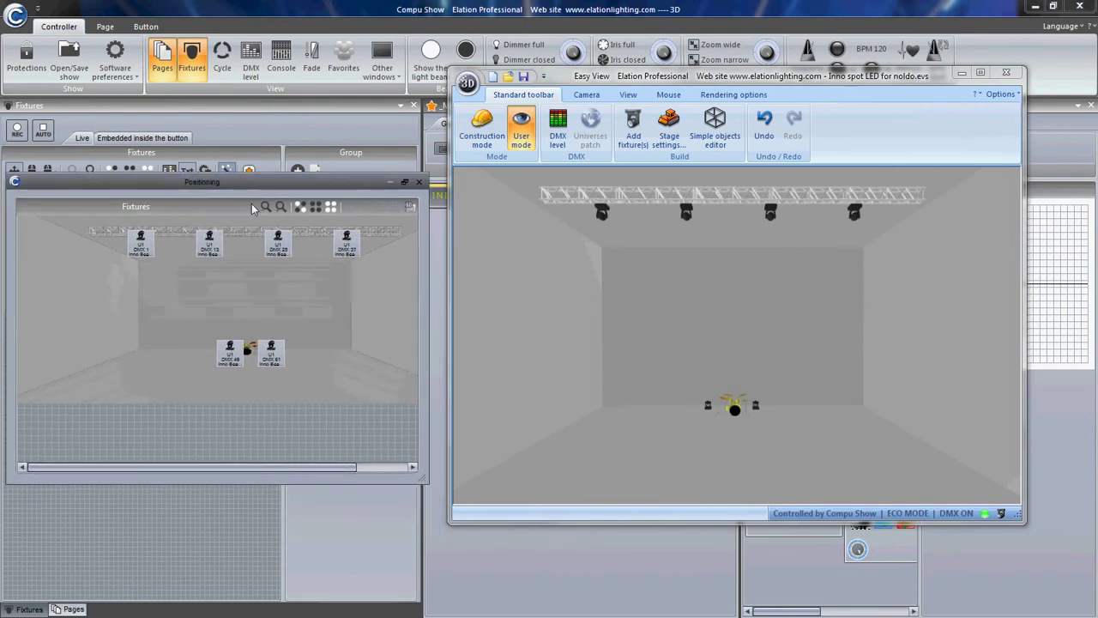
left_click(410, 207)
left_click(482, 133)
left_click(613, 281)
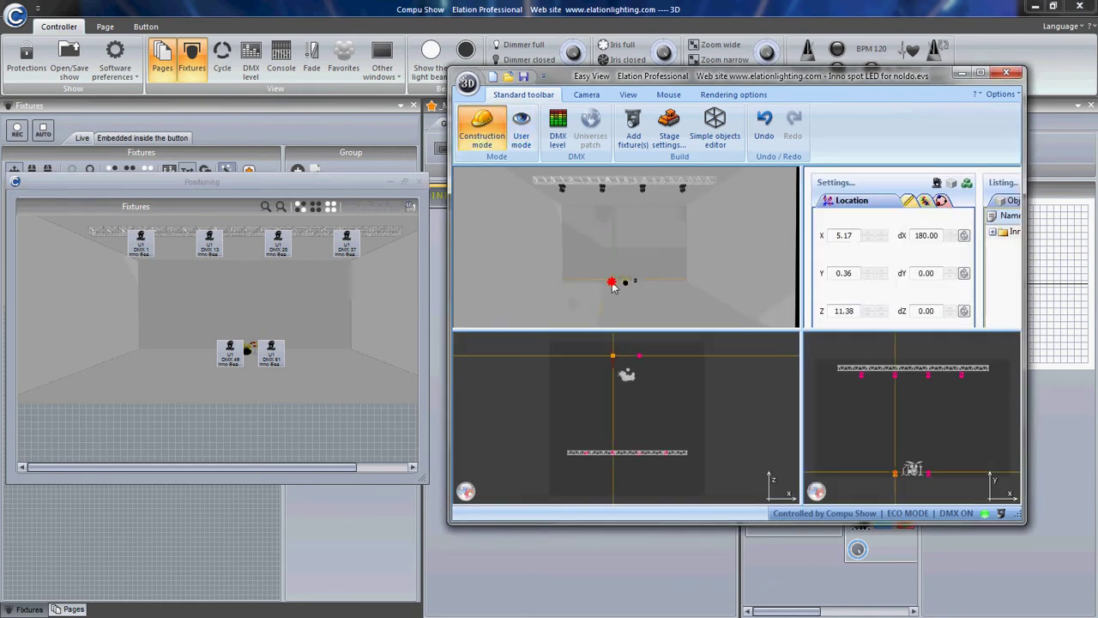
left_click(845, 235)
scroll(854, 234, "down", 10)
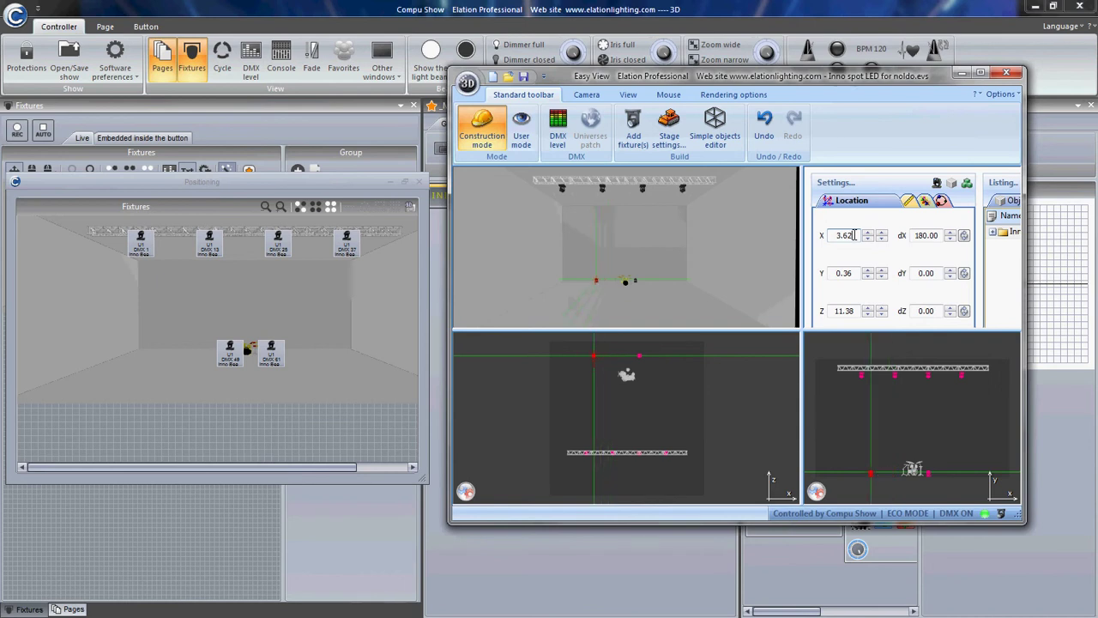
scroll(855, 234, "up", 7)
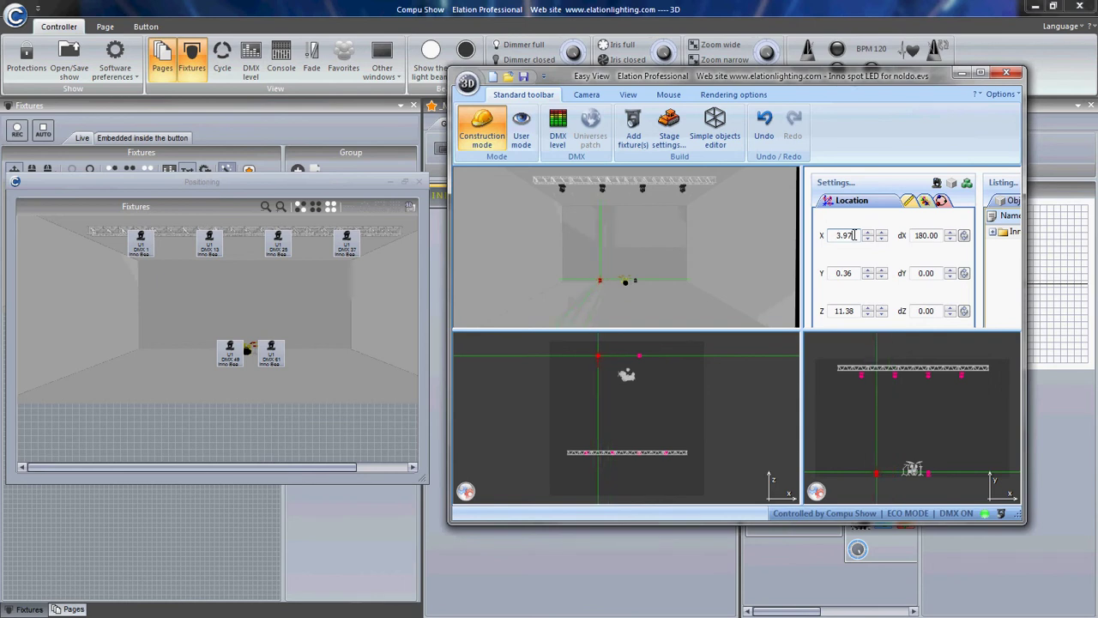
Move the floor fixture right of the drum kit to X 8.22.
left_click(636, 282)
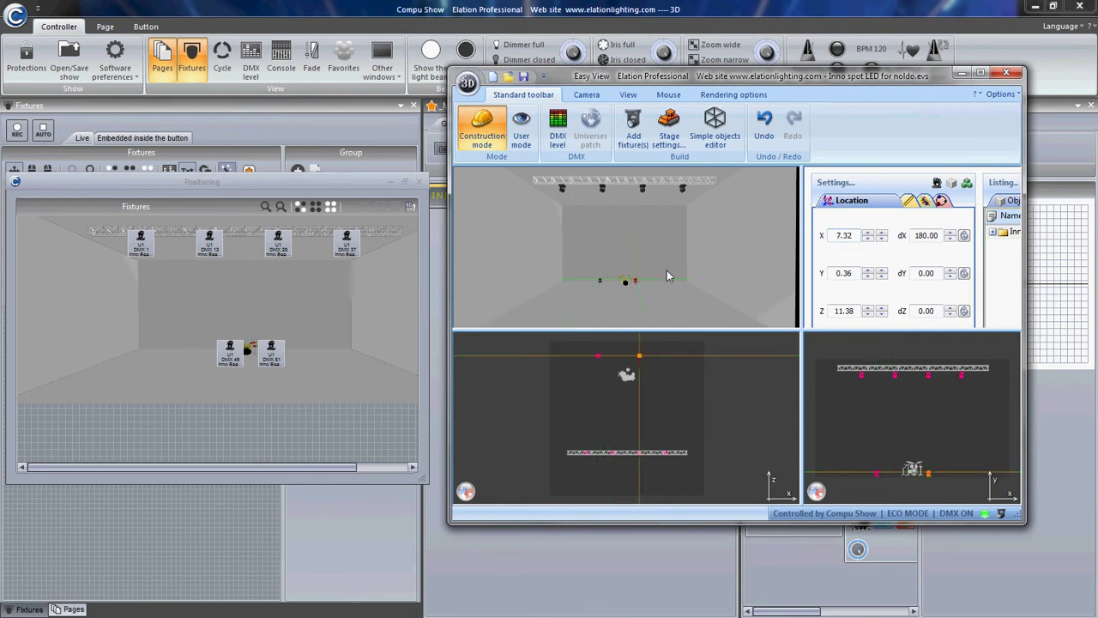
left_click(853, 236)
scroll(854, 236, "up", 1)
scroll(853, 235, "up", 5)
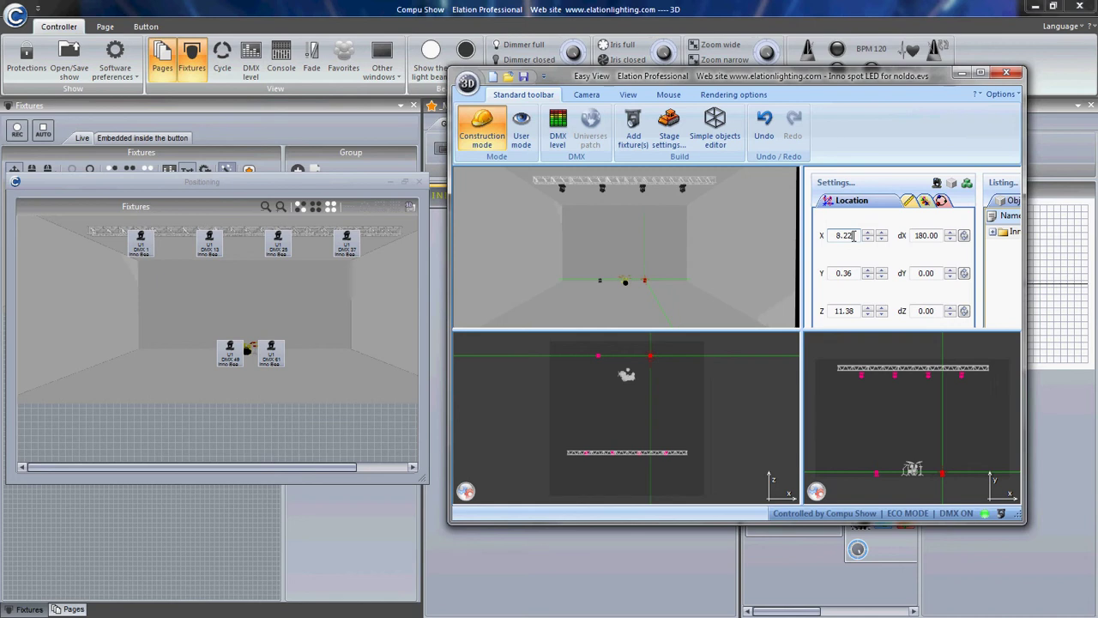
Return the visualizer to user mode, update the fixture positions from the 3D view, and close the Positioning tool.
left_click(522, 130)
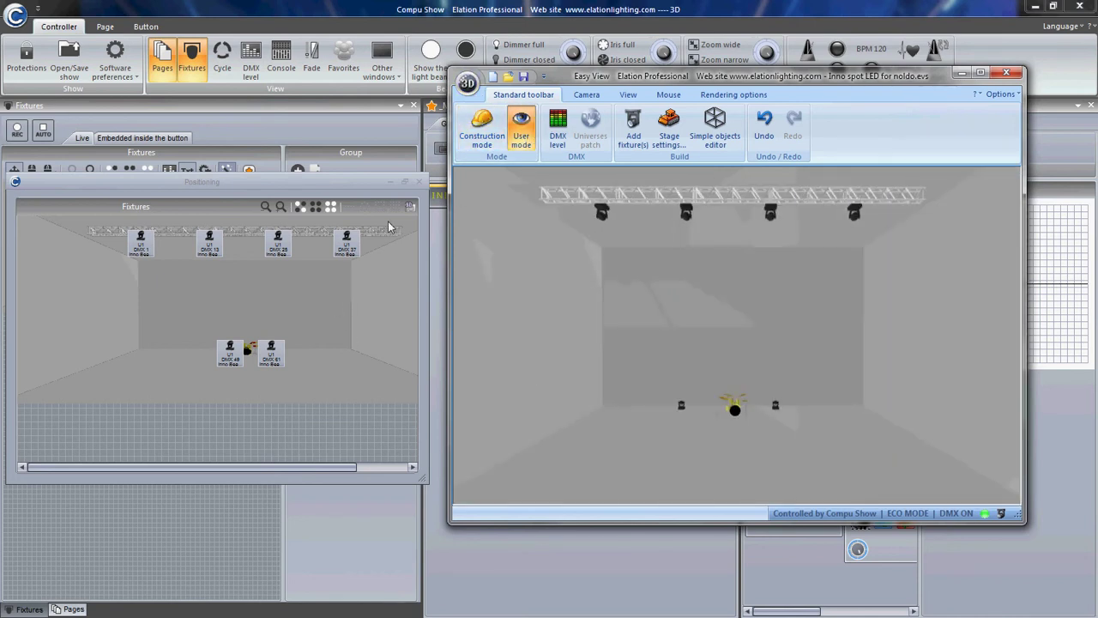
left_click(411, 209)
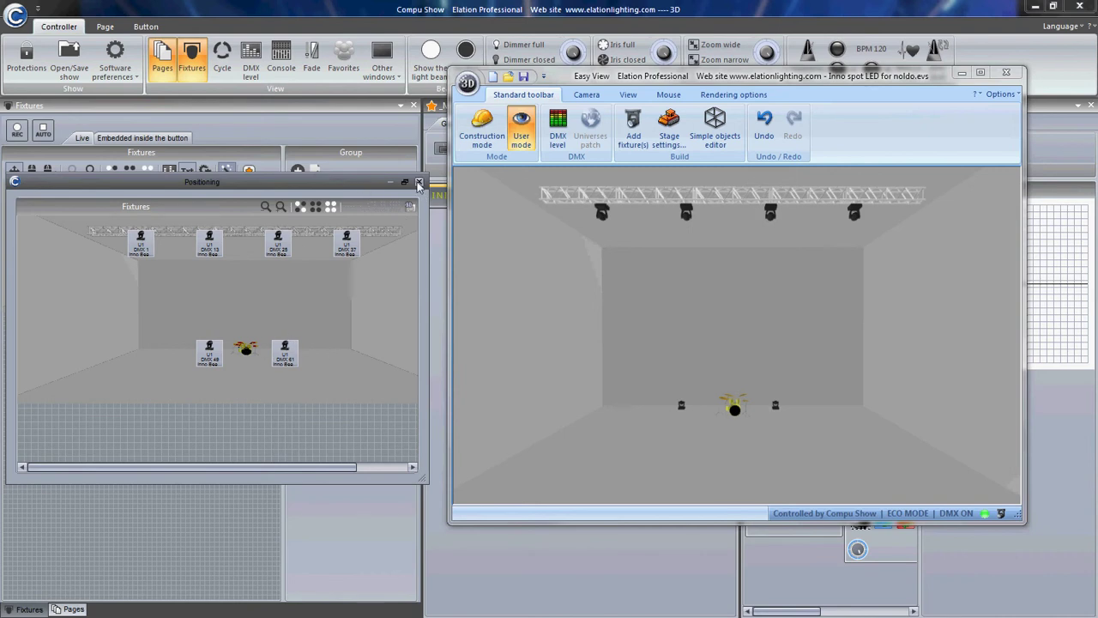
left_click(419, 183)
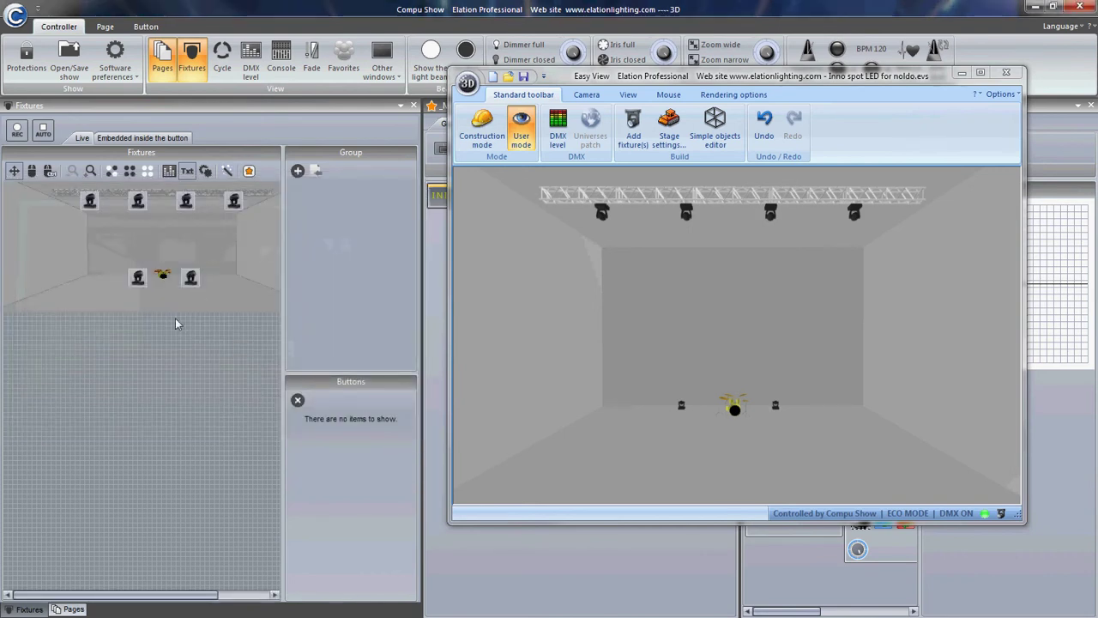
Try several sizes for the Fixtures background picture and discard the changes.
right_click(202, 252)
left_click(214, 250)
right_click(218, 247)
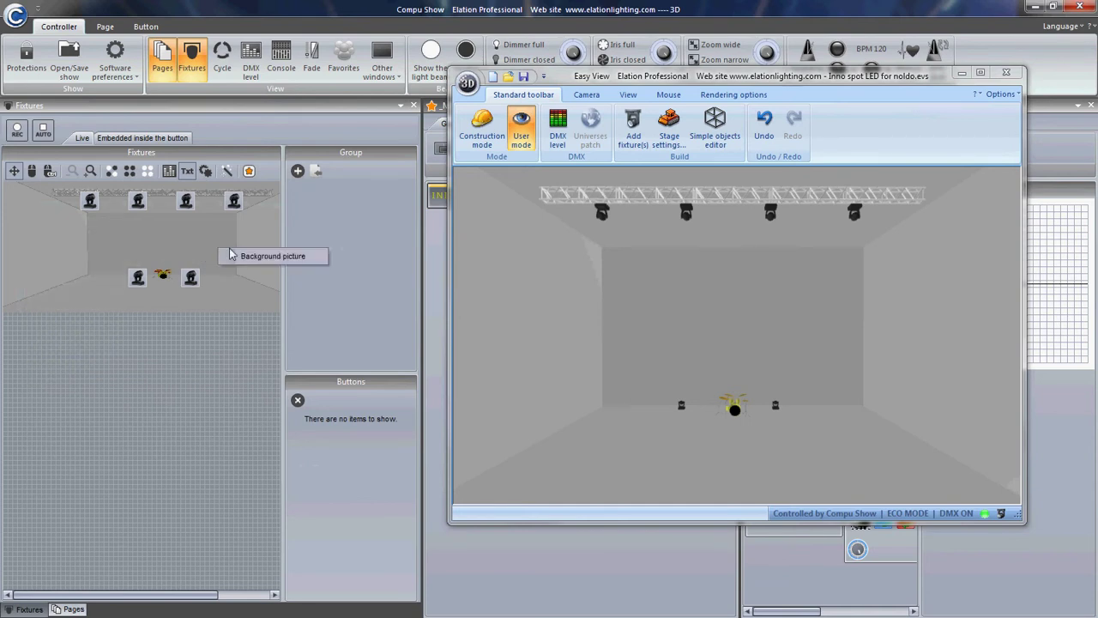
left_click(233, 255)
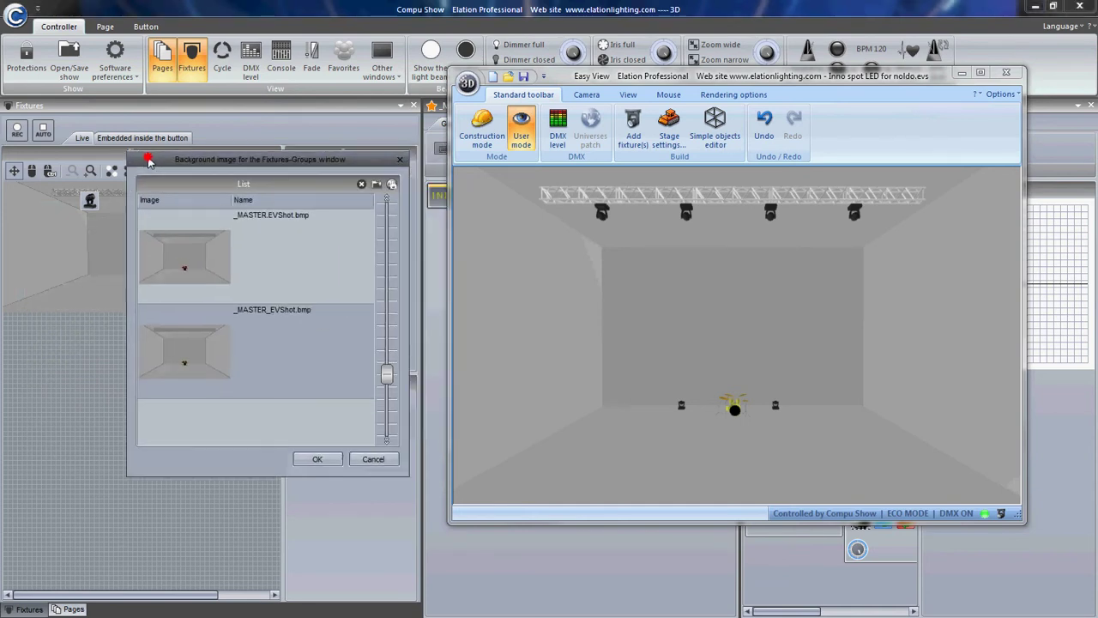
left_click(225, 250)
mouse_move(385, 374)
left_mouse_down()
mouse_move(385, 314)
mouse_move(386, 333)
left_mouse_up()
left_click(321, 159)
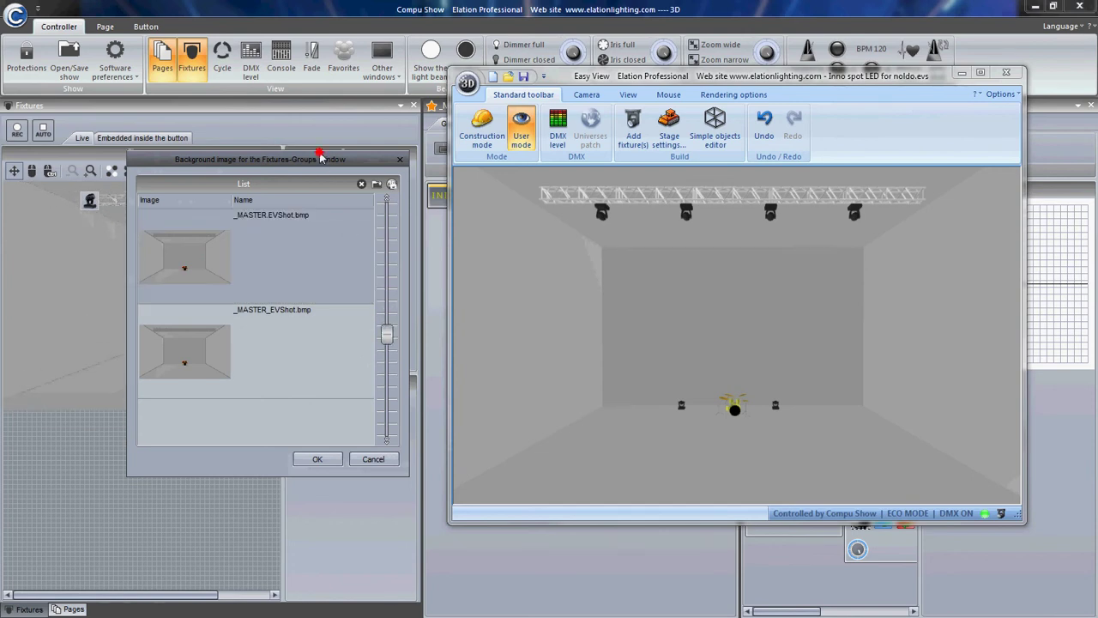
left_click_drag(320, 158, 326, 361)
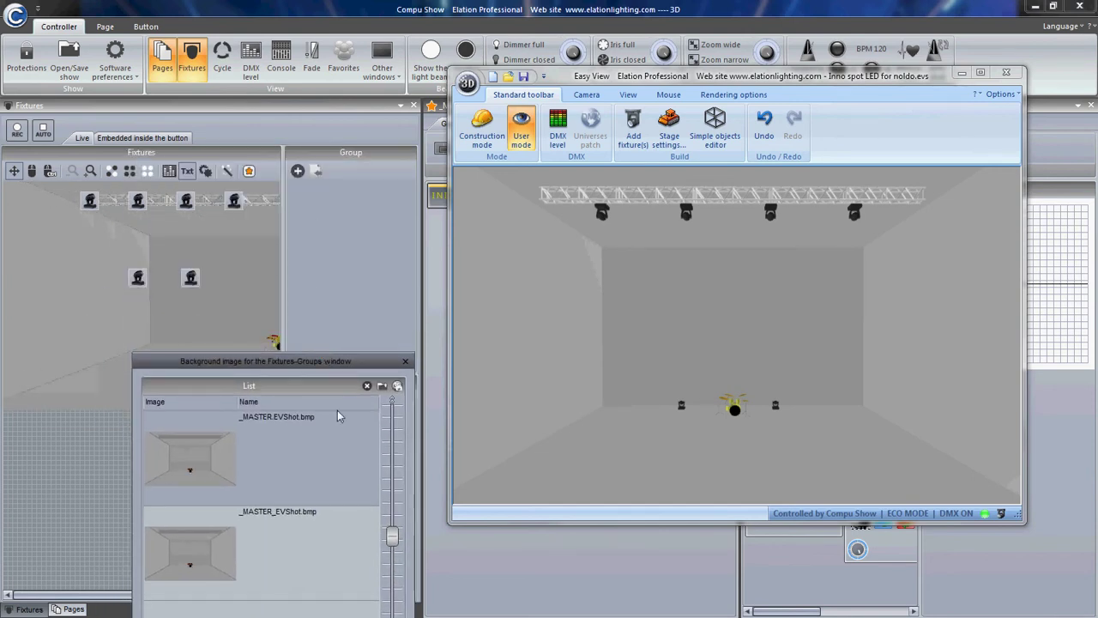
left_click_drag(386, 534, 391, 562)
left_click_drag(348, 360, 323, 230)
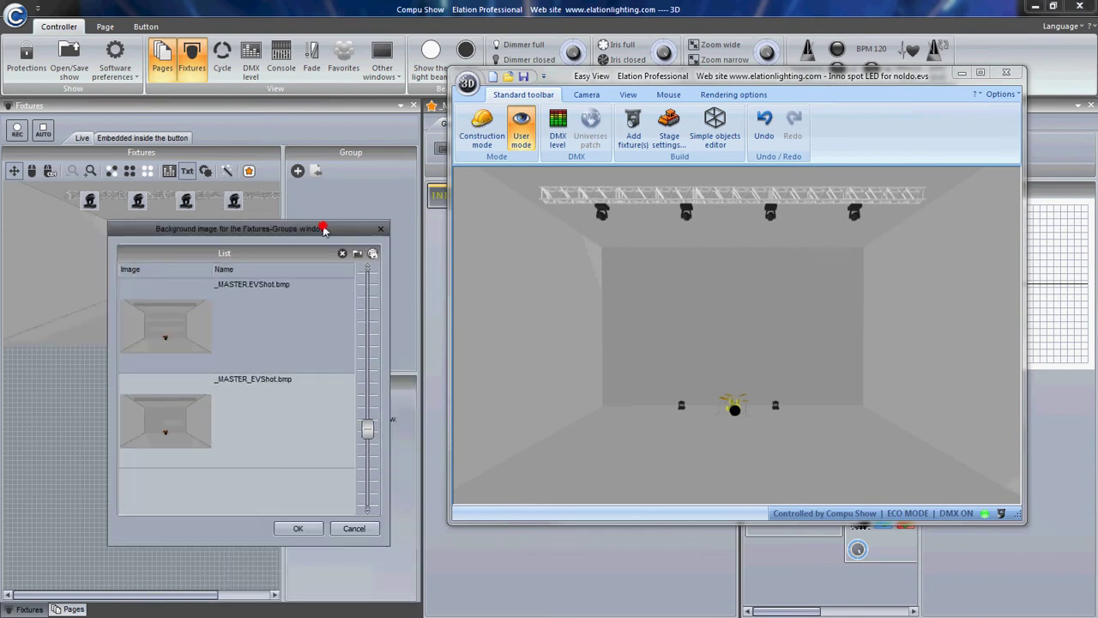
left_click(380, 228)
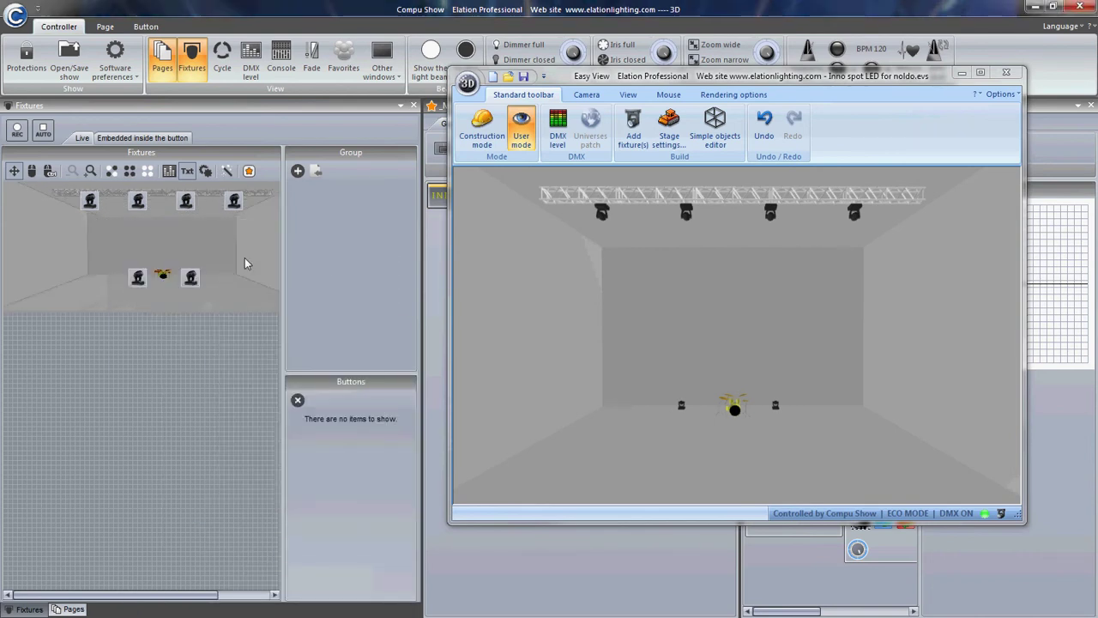
Reopen the Positioning tool to check the fixture layout against the stage picture, and close it.
right_click(218, 238)
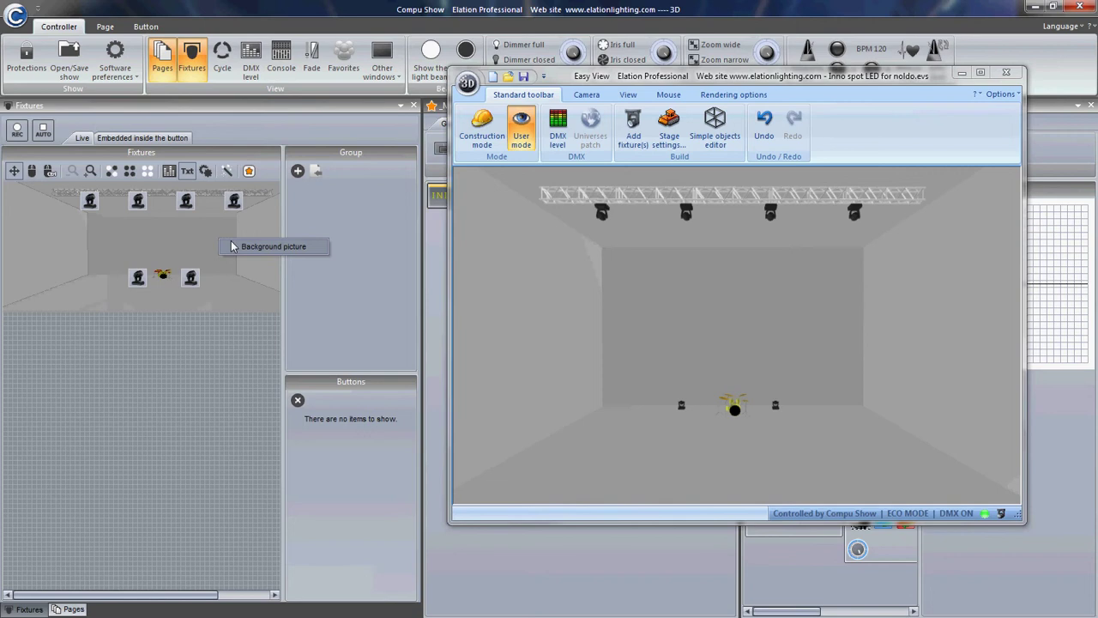
left_click(232, 247)
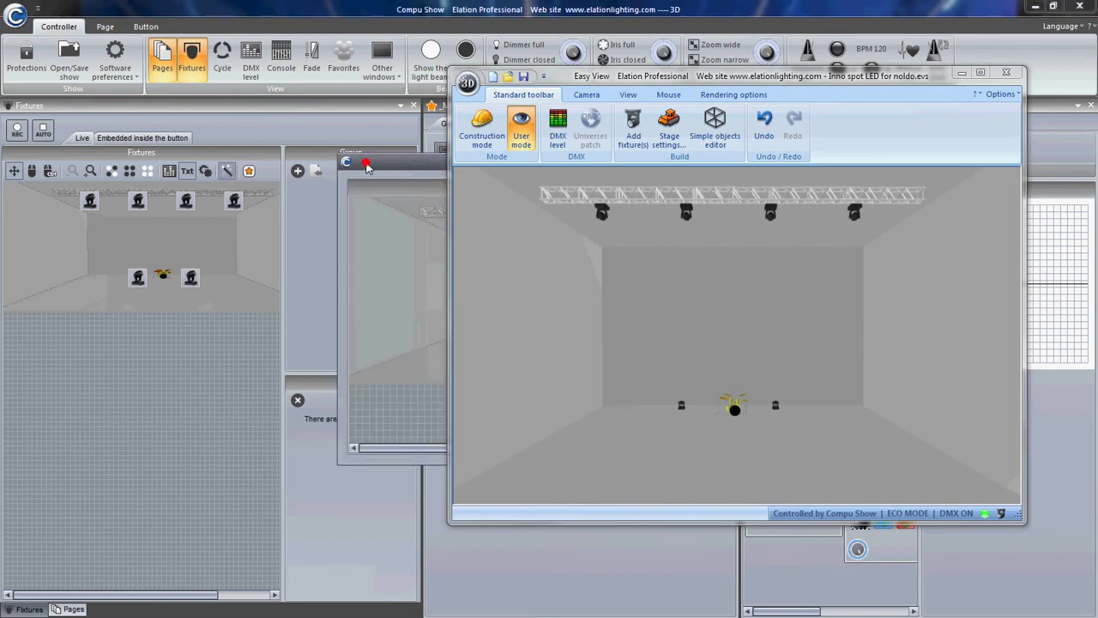
left_click_drag(367, 167, 96, 190)
left_click_drag(314, 193, 230, 194)
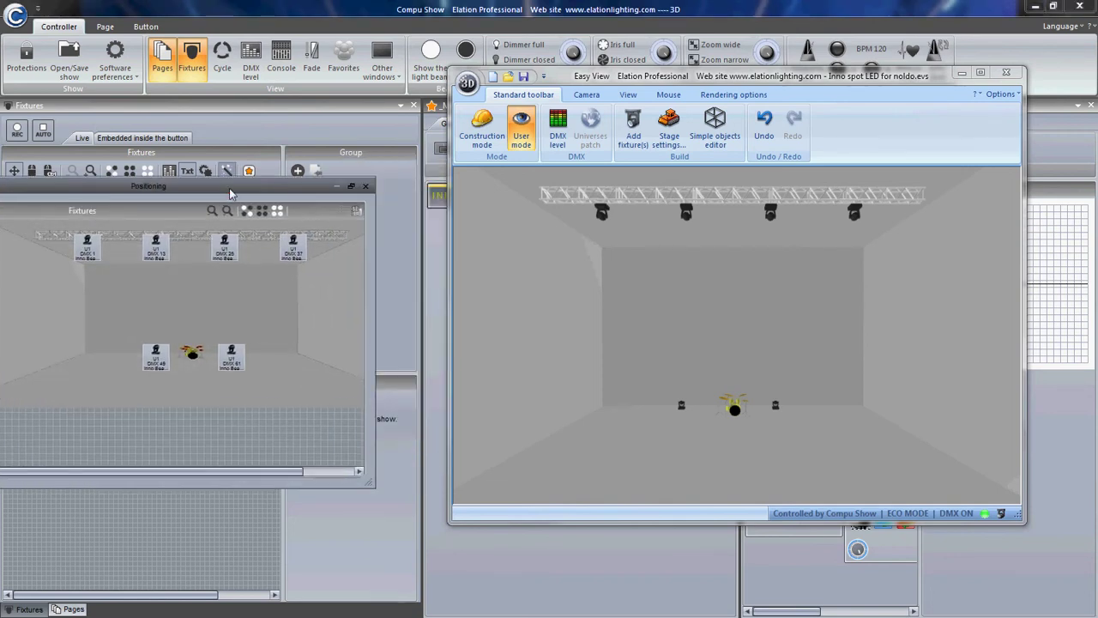
left_click(366, 185)
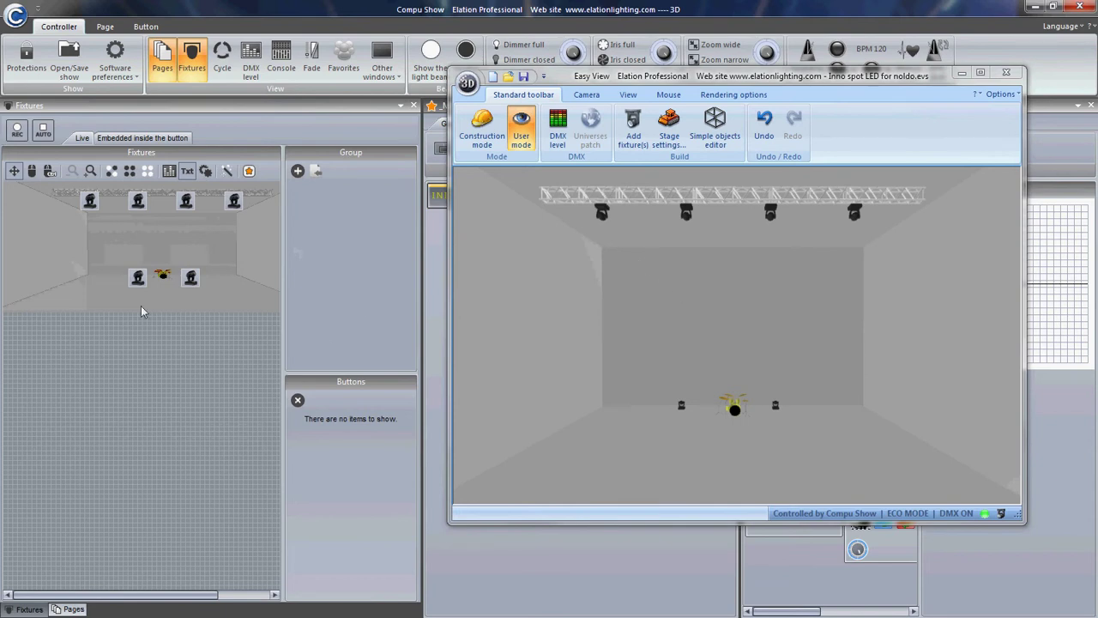
Capture a top-down 3D view of the stage over the existing snapshot and set _MASTER.EVShot.bmp as the Fixtures background picture.
left_click_drag(692, 299, 699, 424)
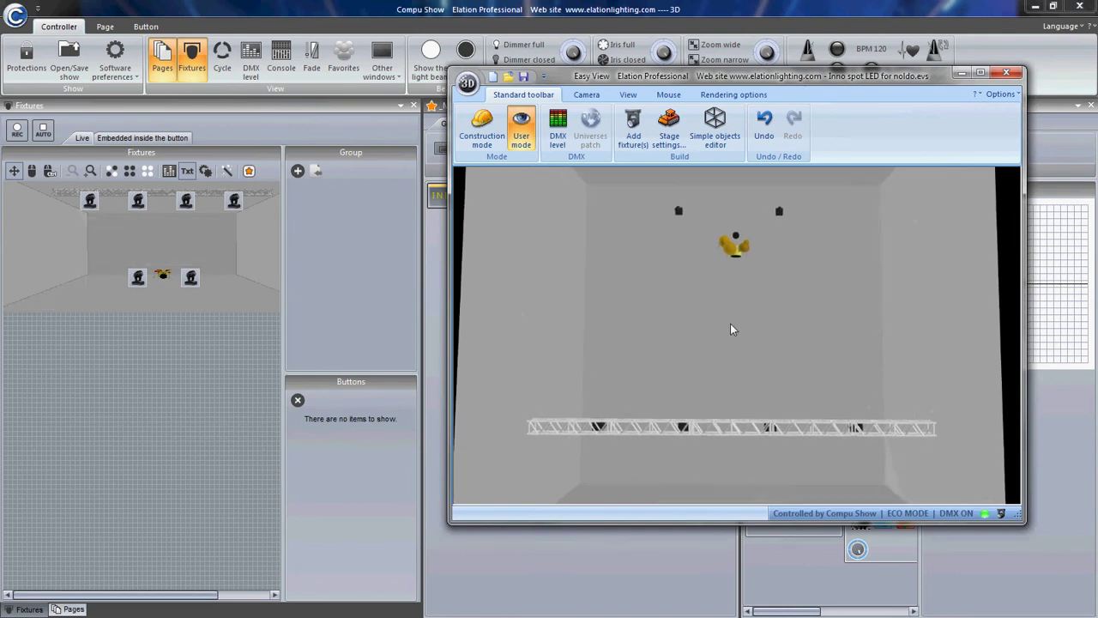
scroll(730, 326, "down", 3)
scroll(731, 327, "up", 3)
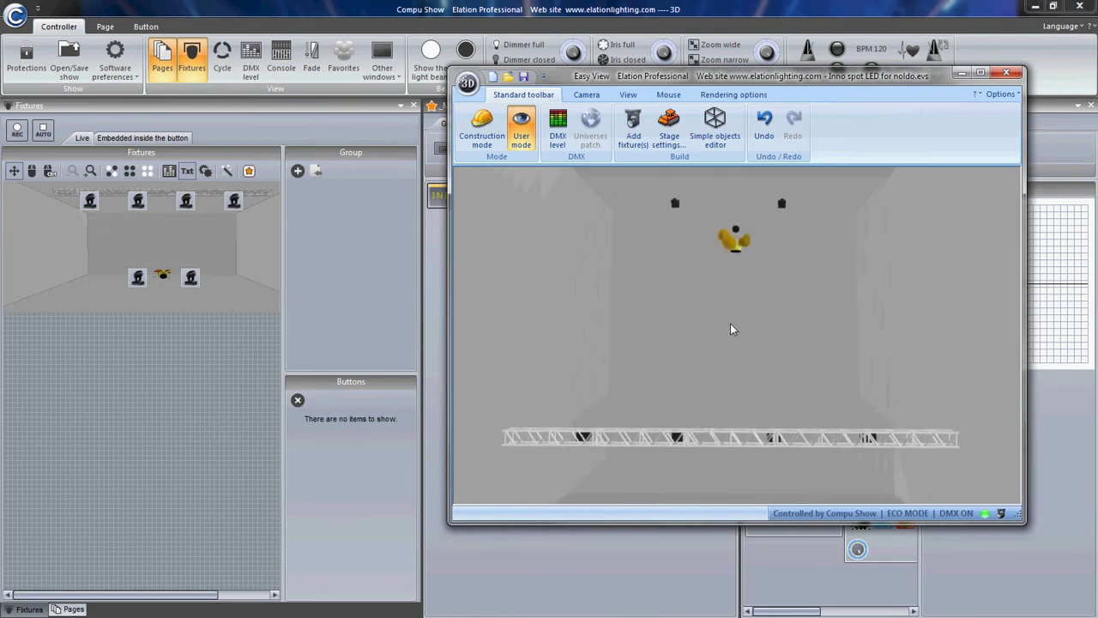
left_click_drag(730, 326, 736, 323)
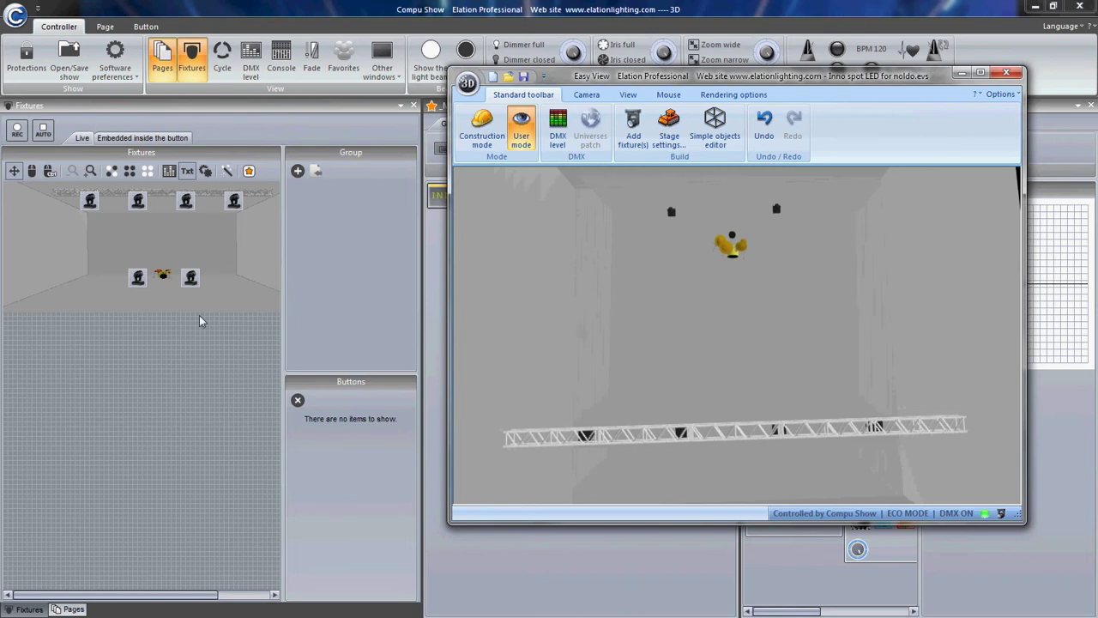
right_click(176, 365)
left_click(219, 374)
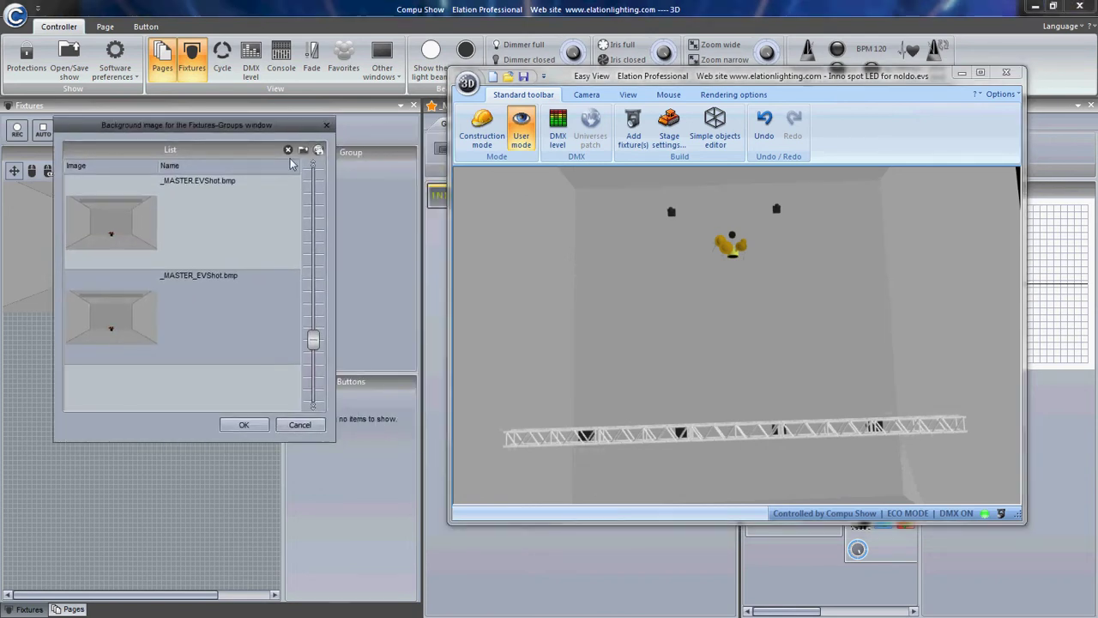
left_click(319, 149)
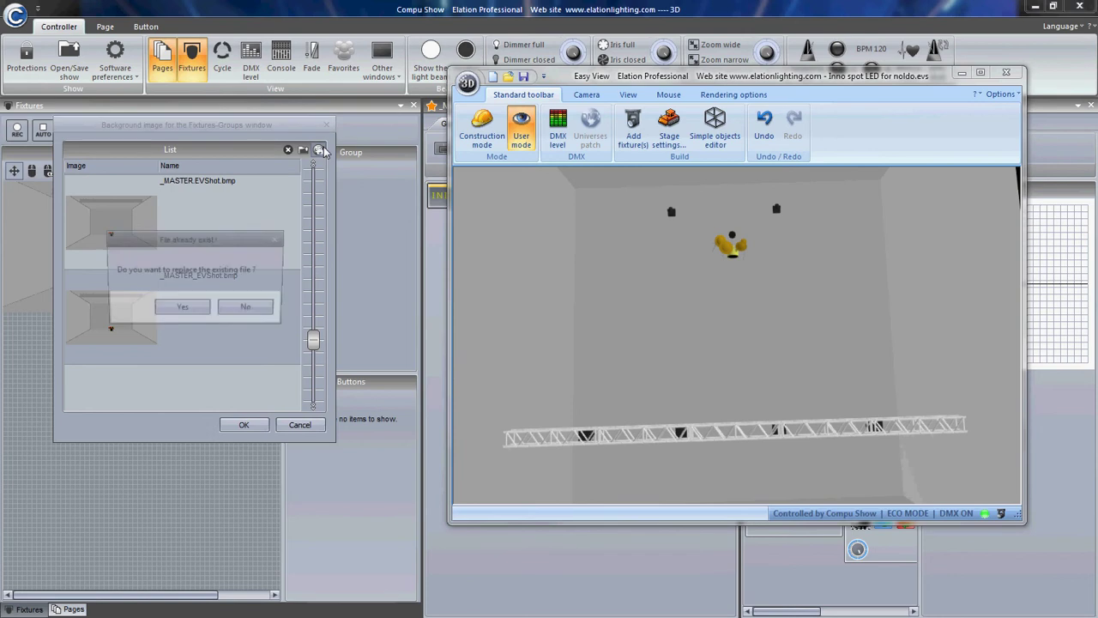
left_click(185, 308)
left_click(213, 238)
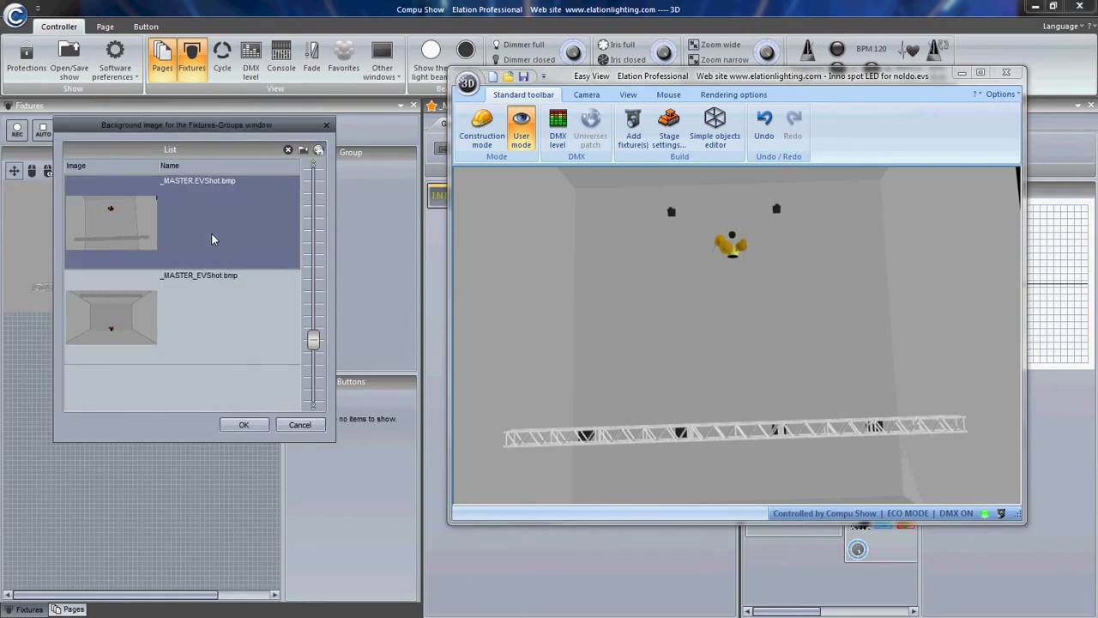
left_click(244, 425)
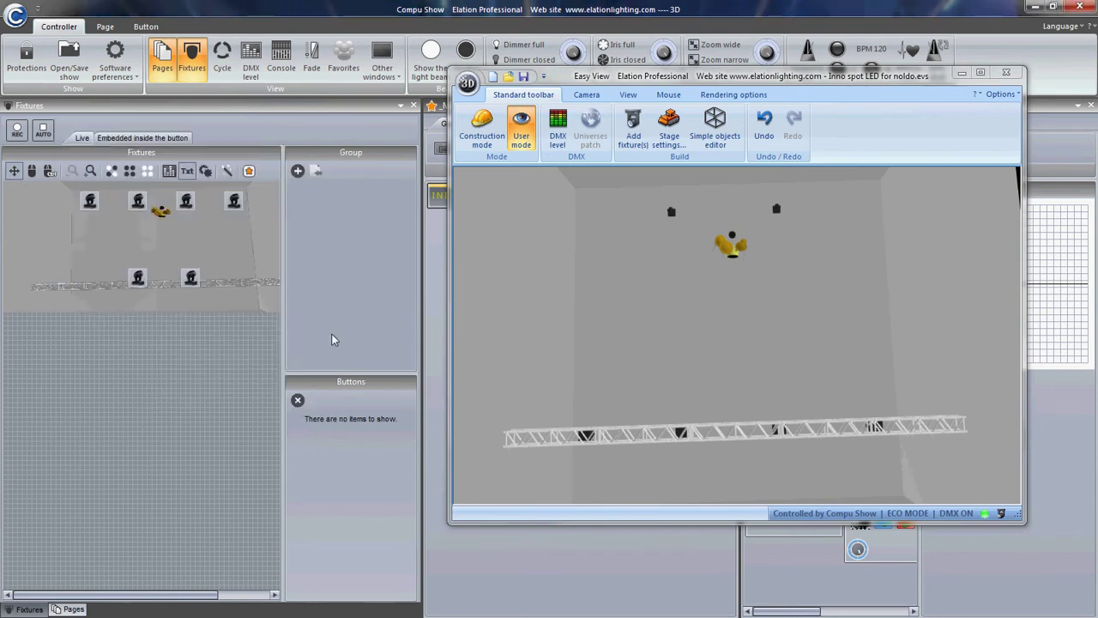
Update the fixture icon positions from the top-down 3D view with the Positioning tool, and close the tool.
left_click(224, 173)
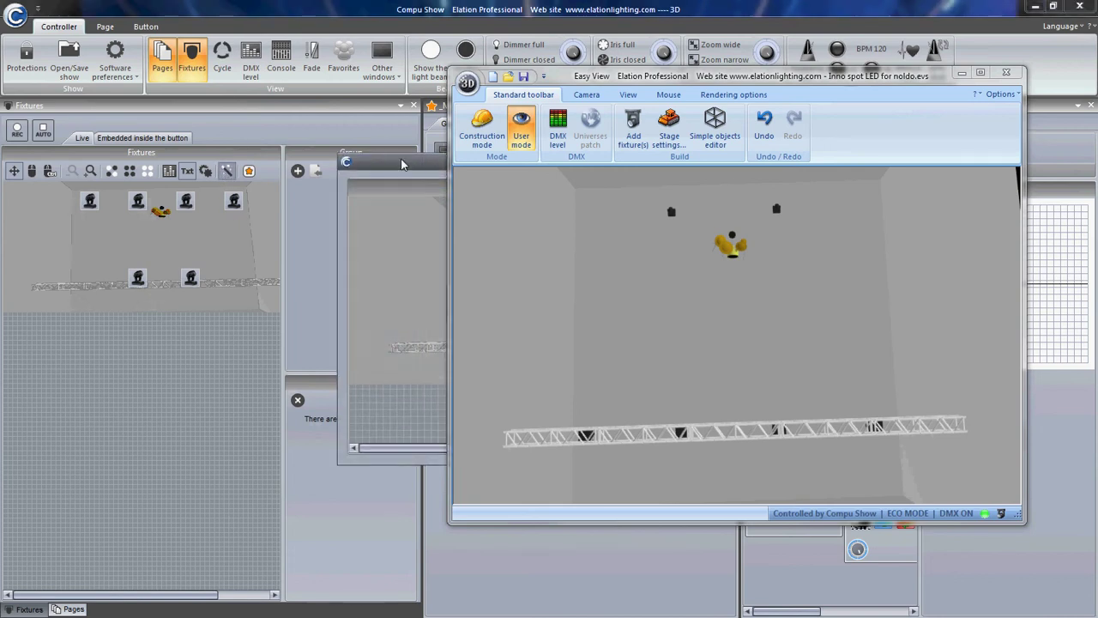
left_click_drag(401, 163, 56, 164)
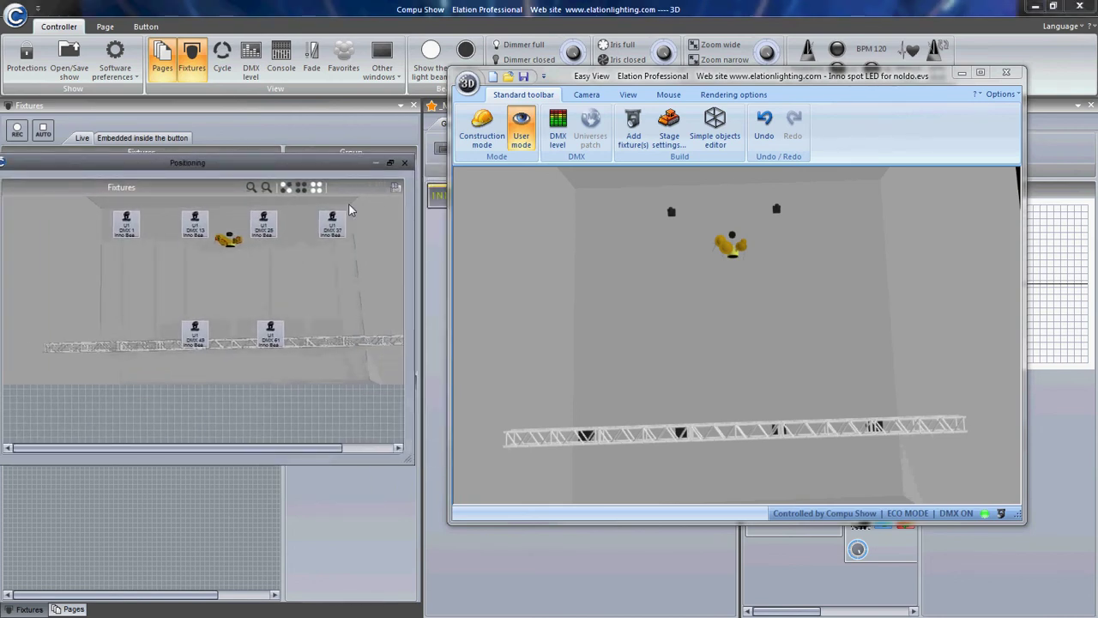
left_click(393, 187)
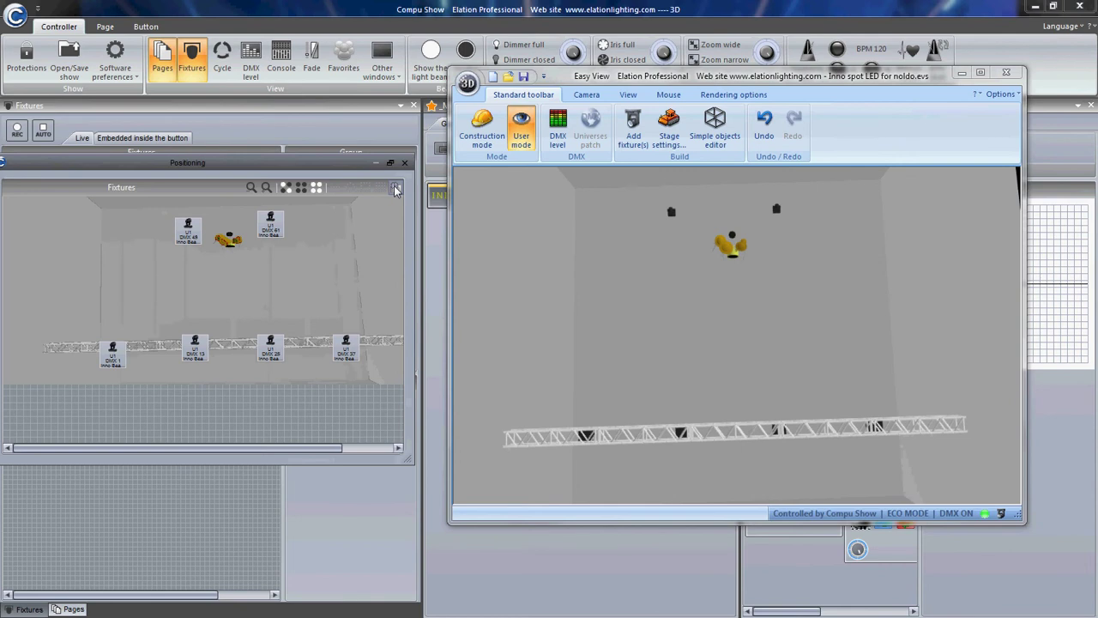
left_click_drag(685, 379, 676, 374)
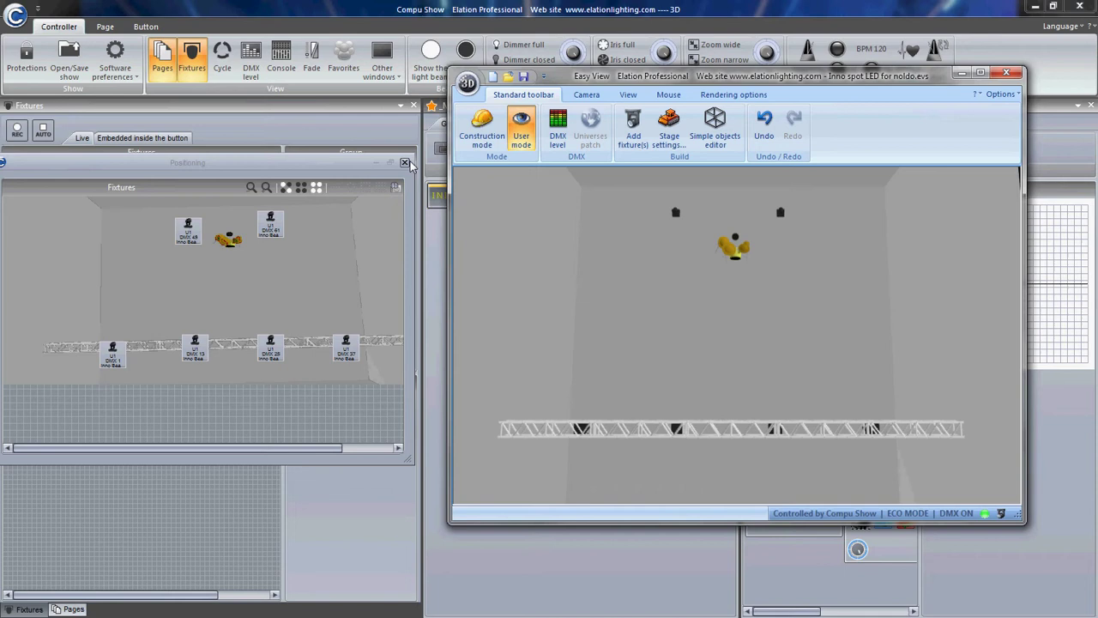
left_click(408, 163)
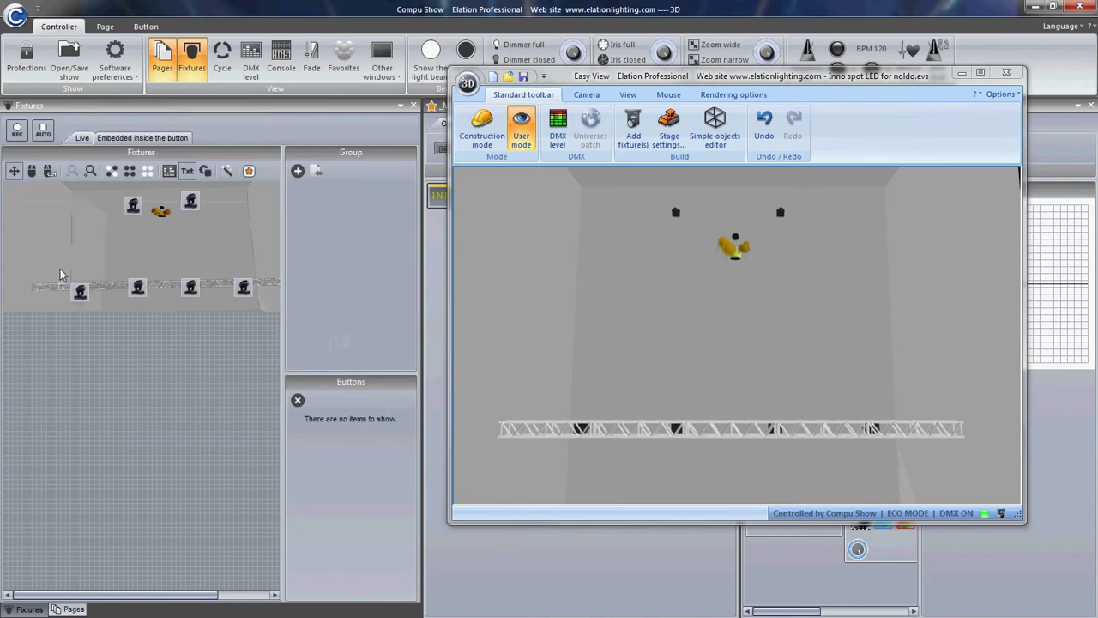
Select the four truss fixtures in the Fixtures layout and apply the Circle phasing position effect.
left_click_drag(62, 276, 245, 298)
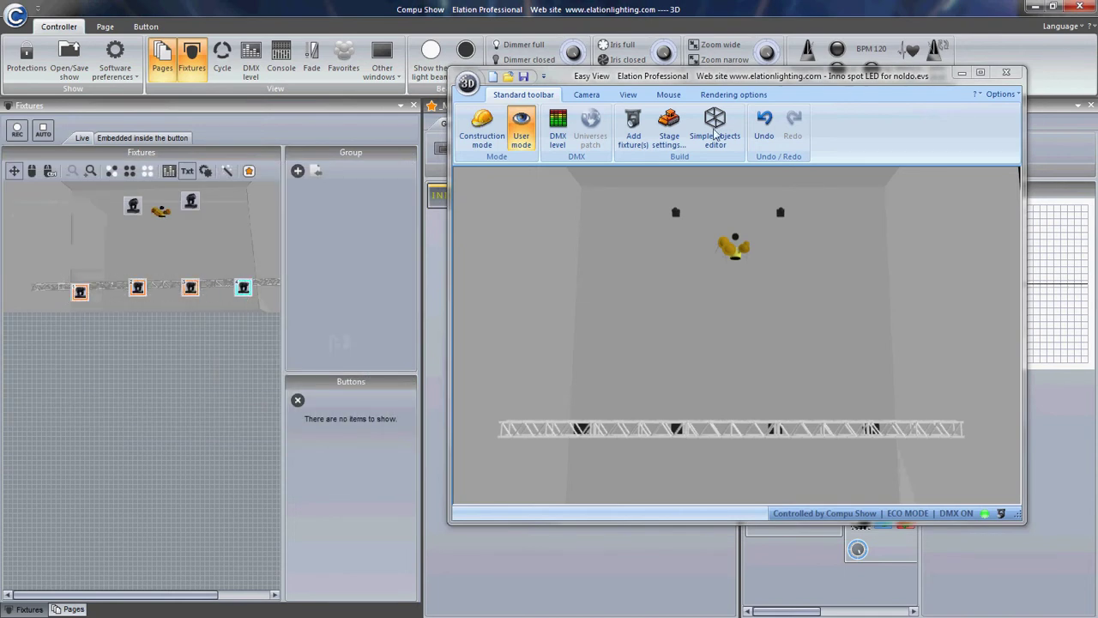
left_click_drag(942, 82, 795, 93)
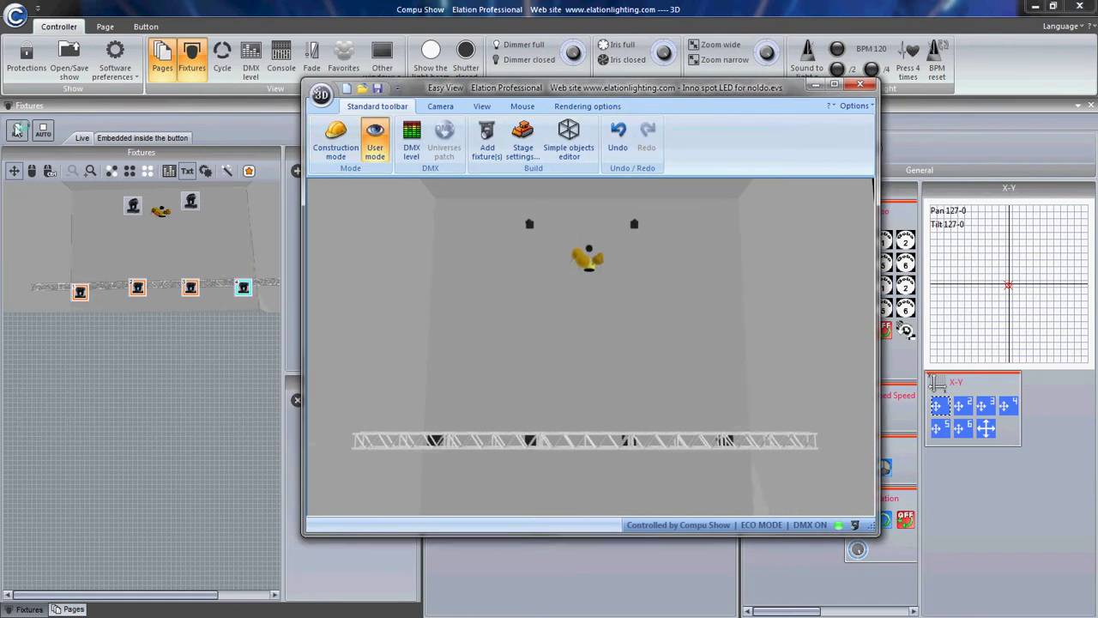
left_click_drag(632, 102, 481, 109)
left_click(805, 264)
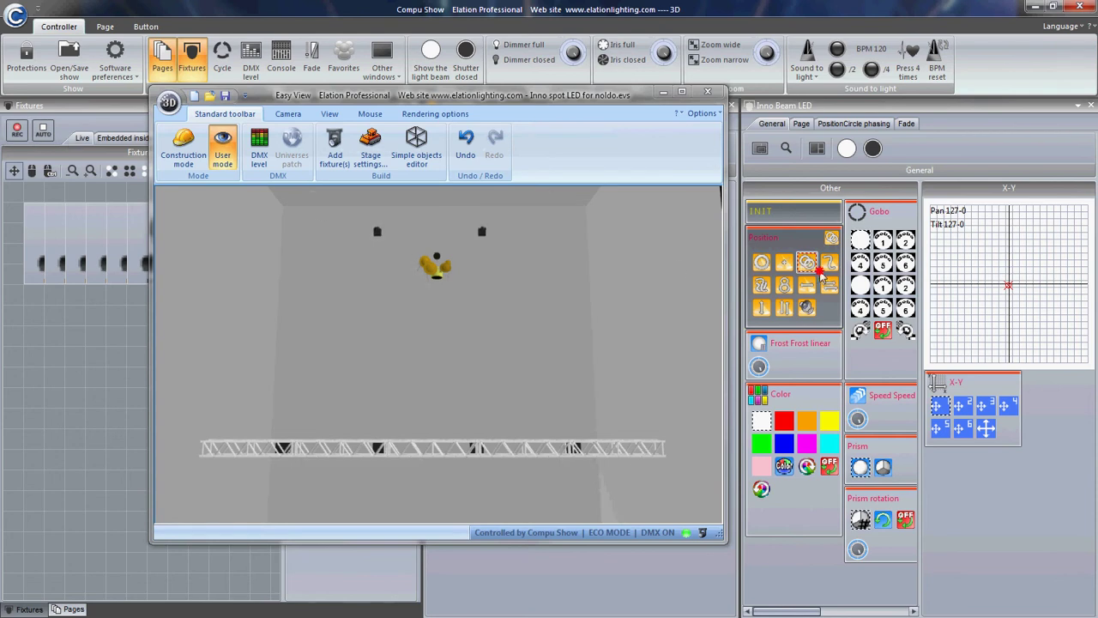
Assign the top-down snapshot _MASTER.EVShot.bmp as the background picture behind the stacked fixture icons.
left_click_drag(520, 111, 766, 133)
left_click(246, 290)
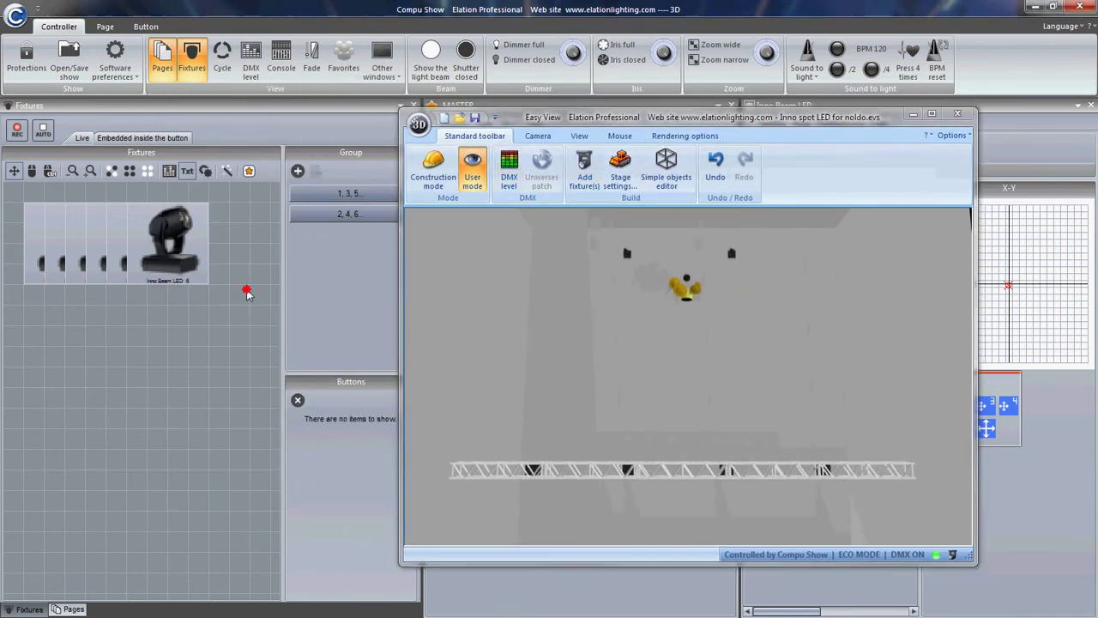
right_click(176, 351)
left_click(195, 360)
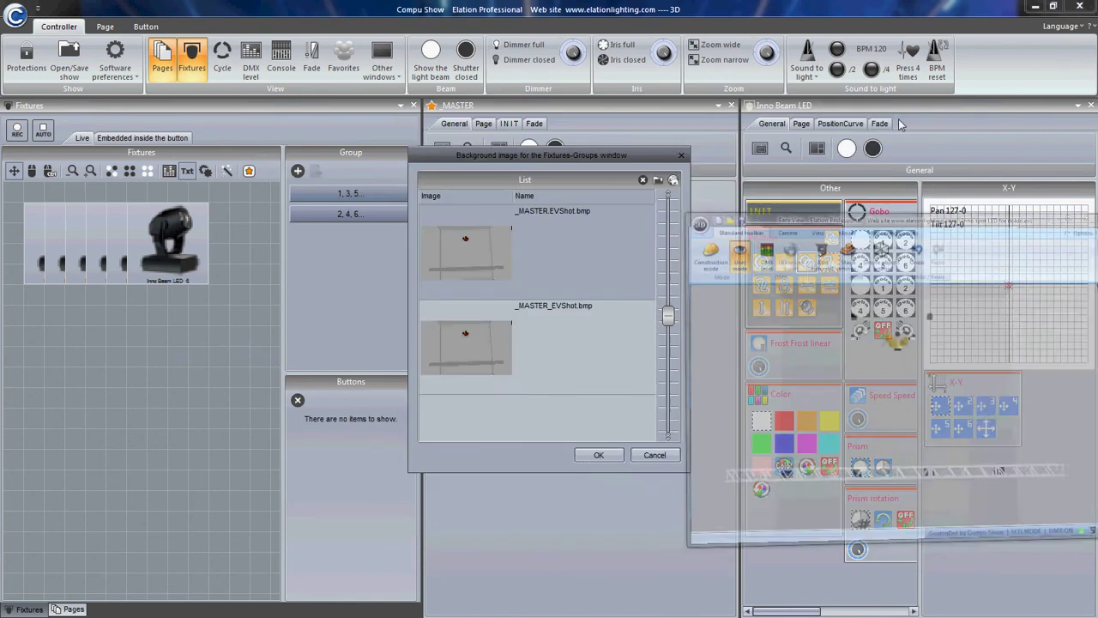
left_click(556, 259)
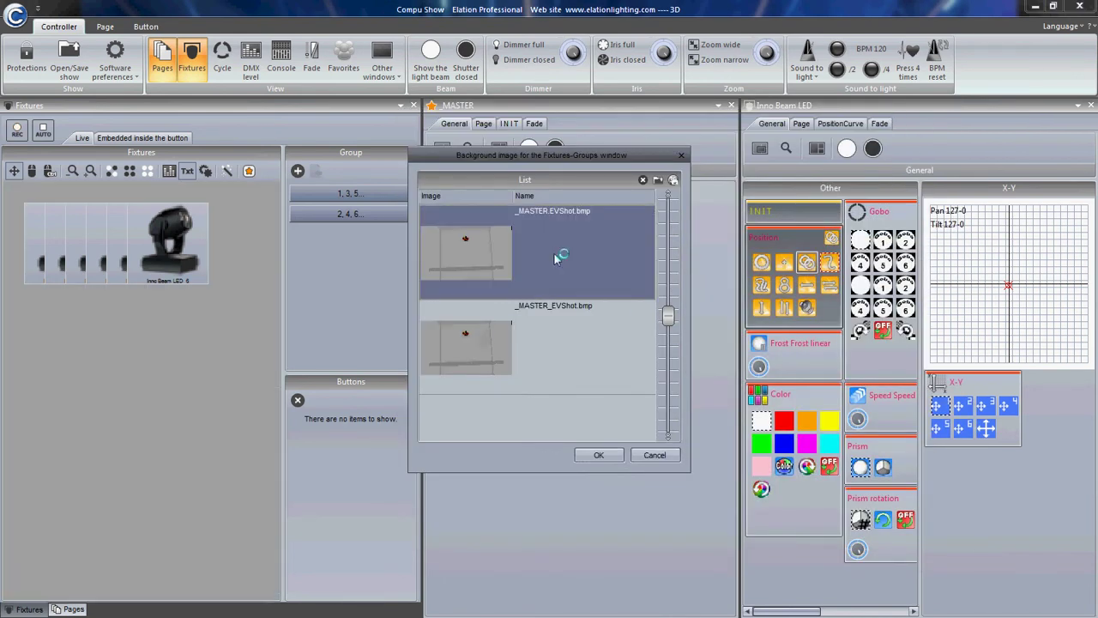
left_click(600, 454)
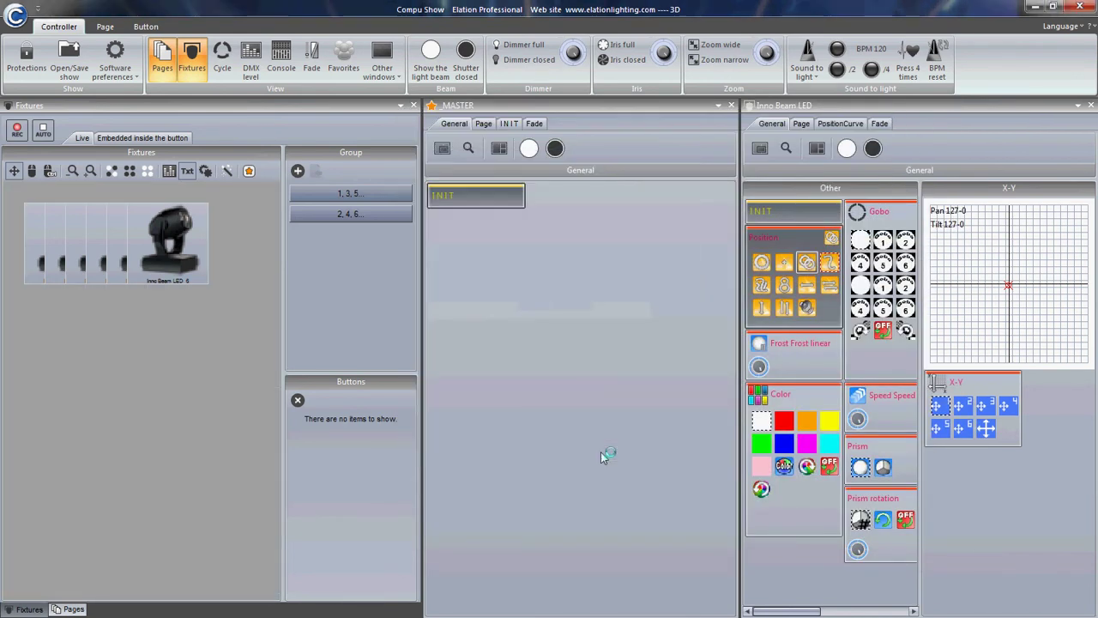
Spread the stacked fixture icons to their 3D view positions with the Positioning tool, and close it.
left_click(228, 171)
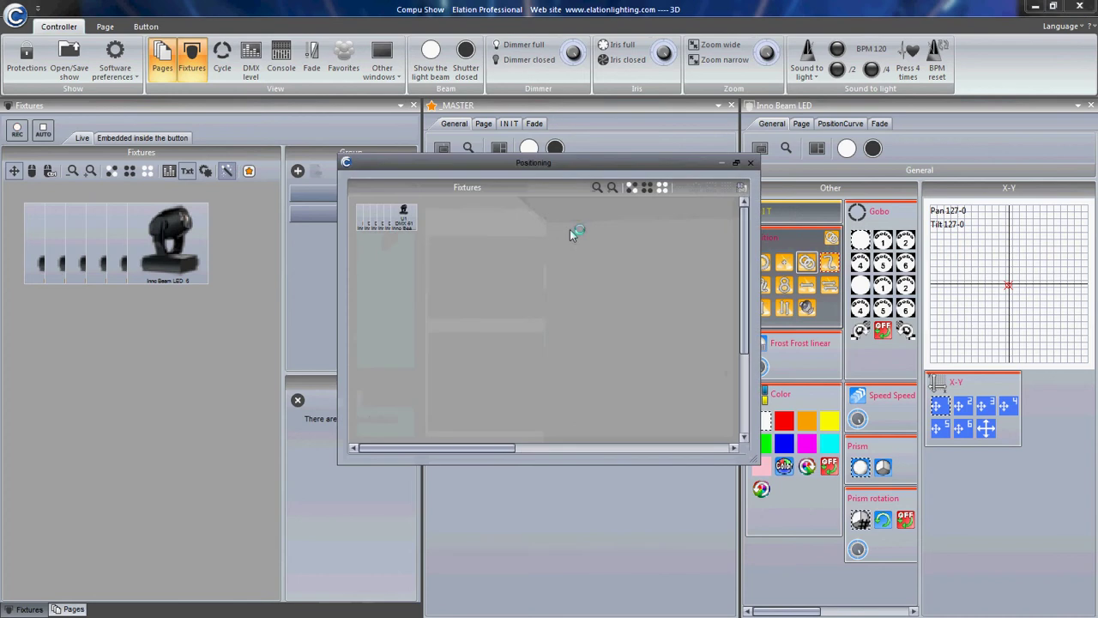
left_click(748, 165)
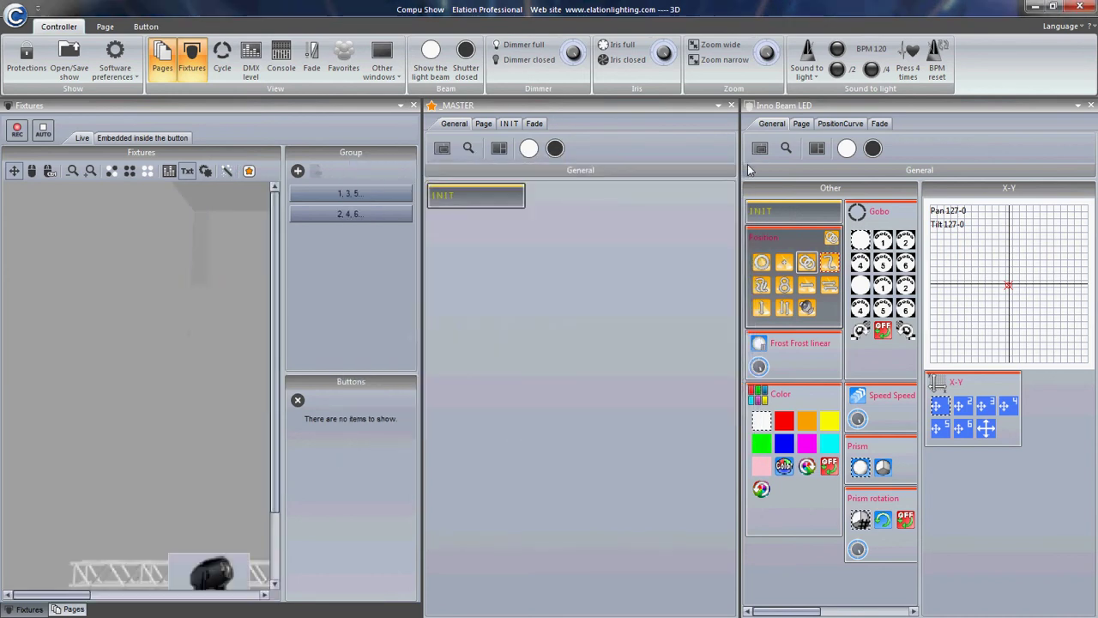
left_click(76, 172)
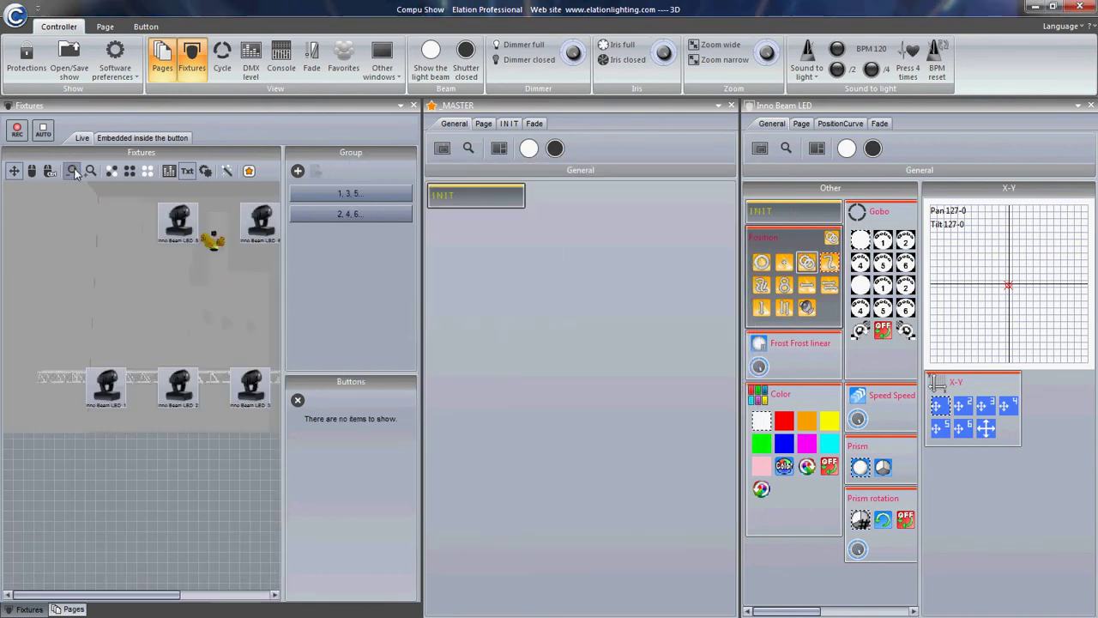
left_click(76, 174)
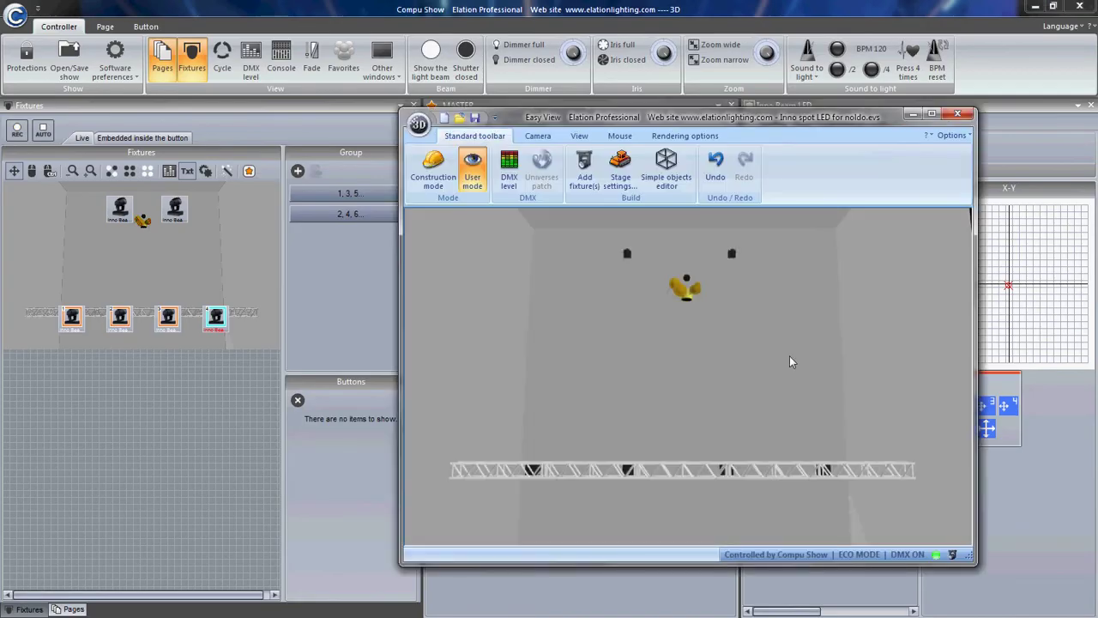
Open the fixtures' shutters and run the Circle phasing, PanMove and PanMovePhi position effects with the stage seen from the front.
left_click_drag(820, 127, 589, 70)
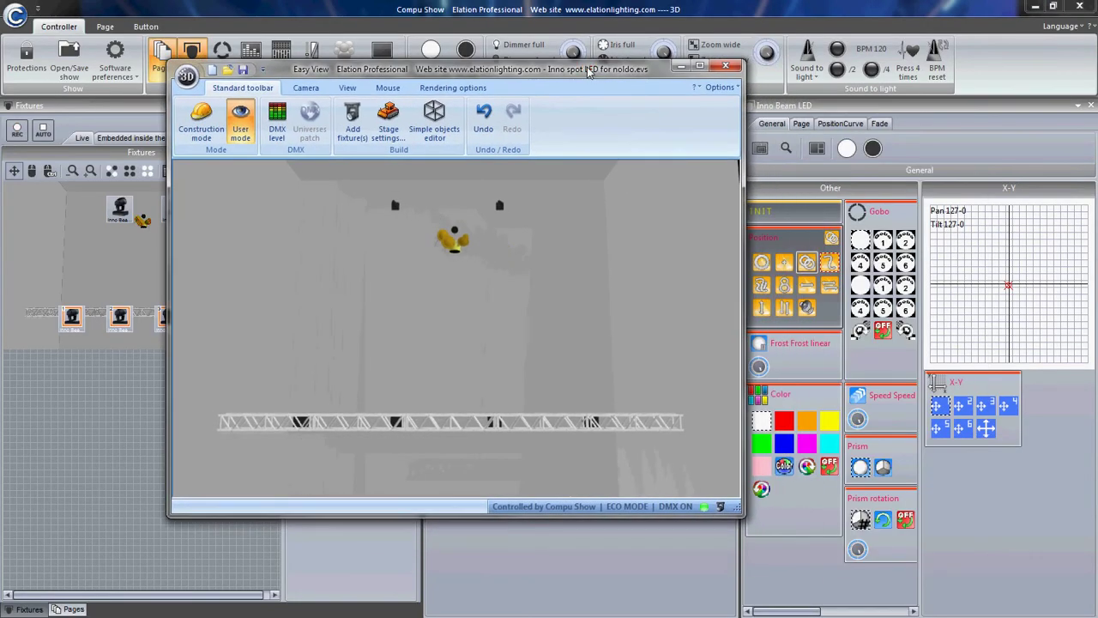
left_click(807, 262)
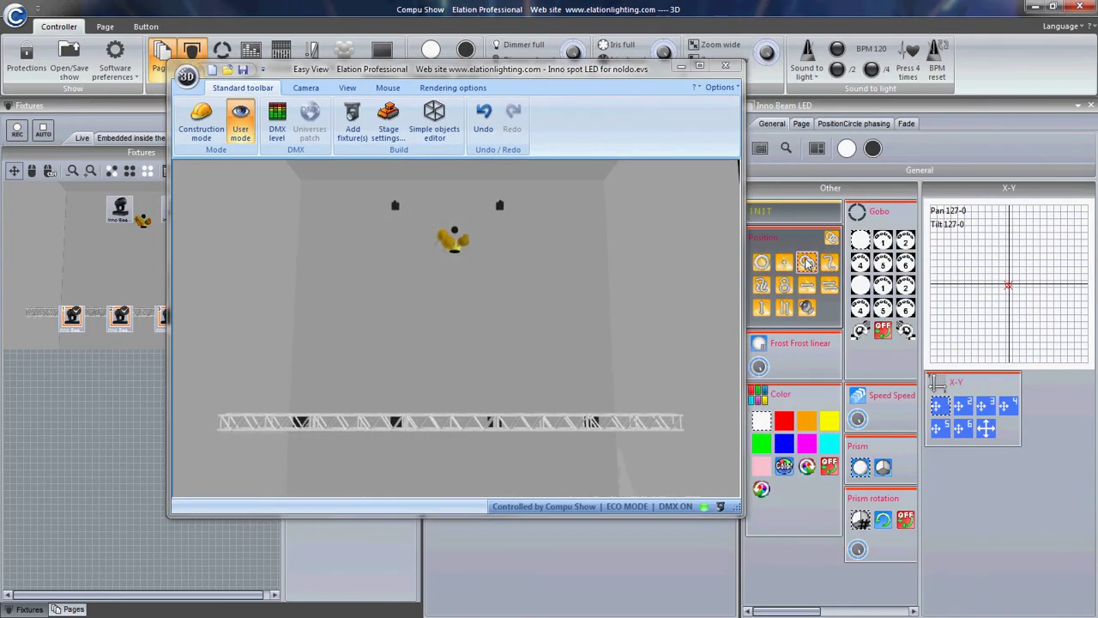
left_click_drag(532, 384, 530, 271)
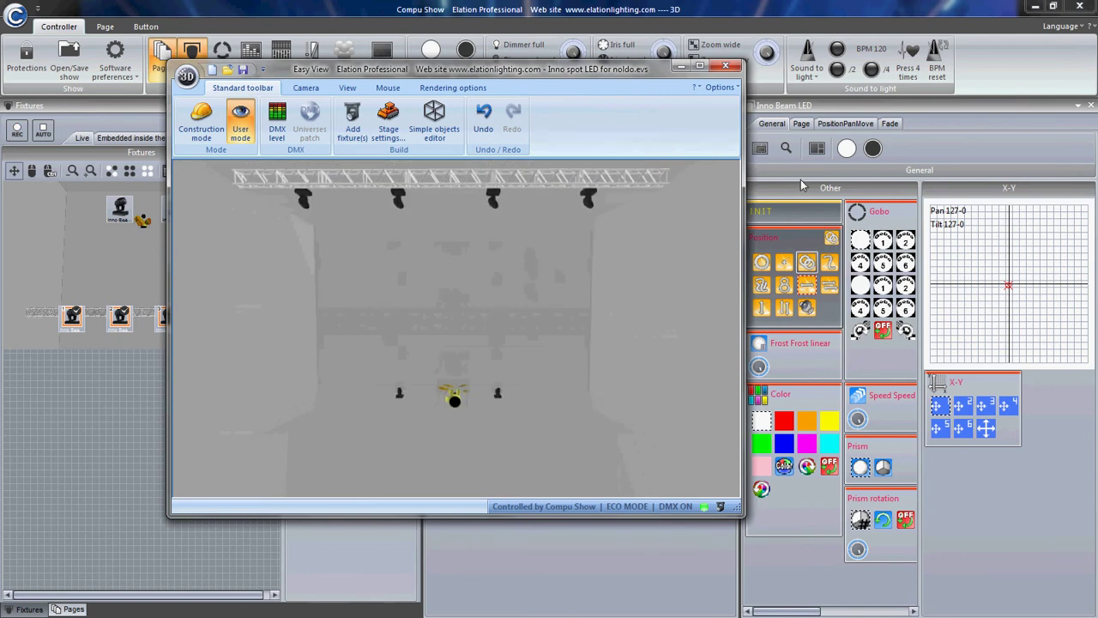
left_click(846, 148)
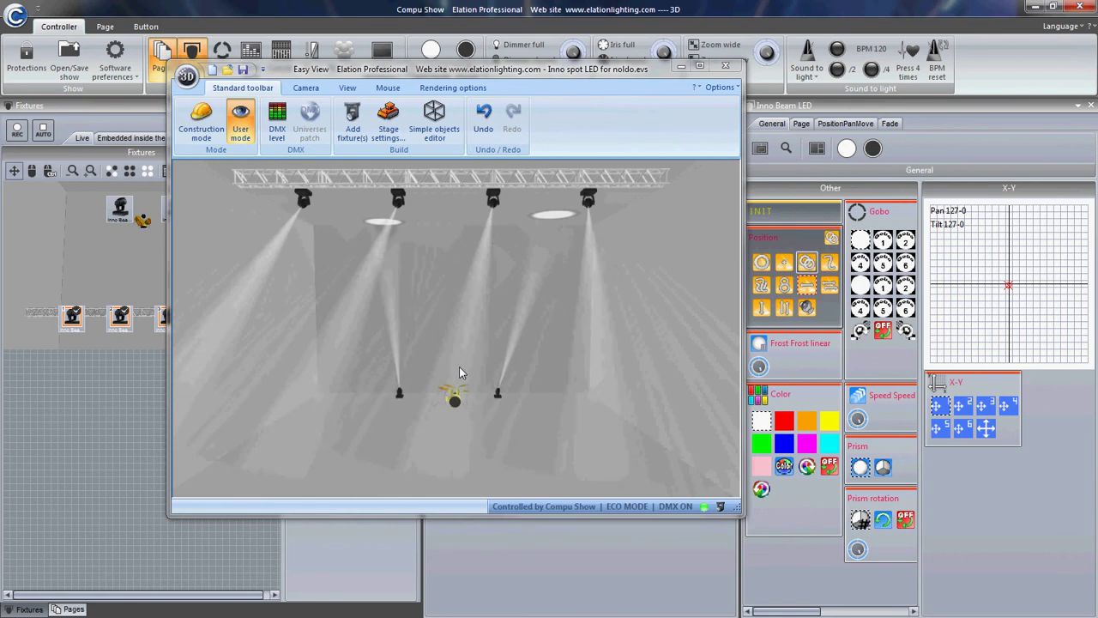
left_click(830, 263)
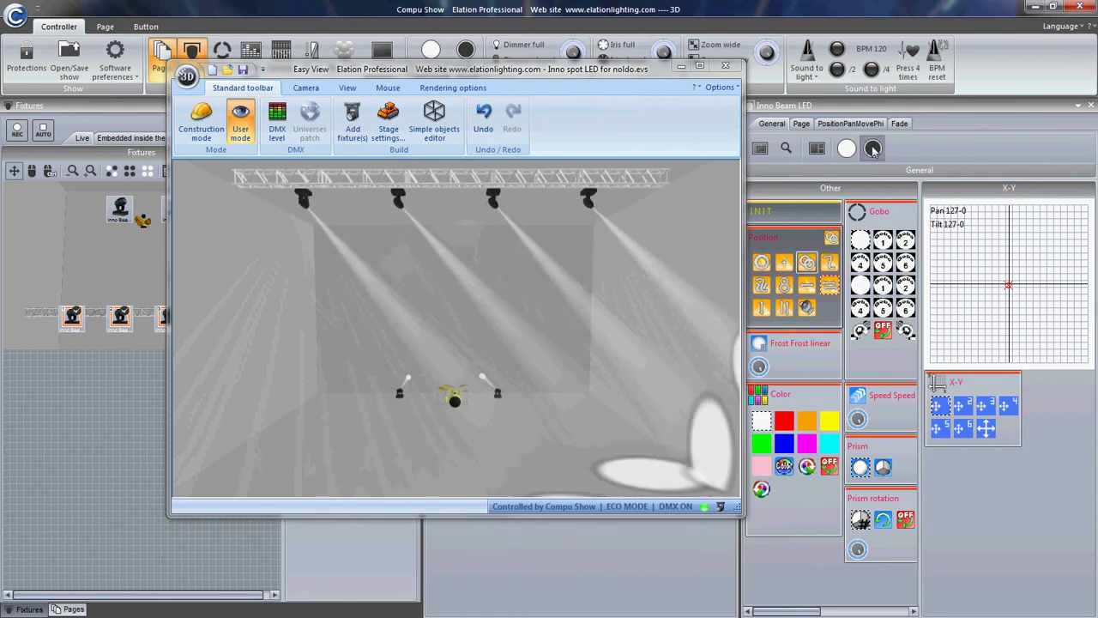
Select the two floor fixtures beside the drum kit and clear the Shutter and PositionPanM entries from the Buttons list.
left_click_drag(563, 73, 799, 101)
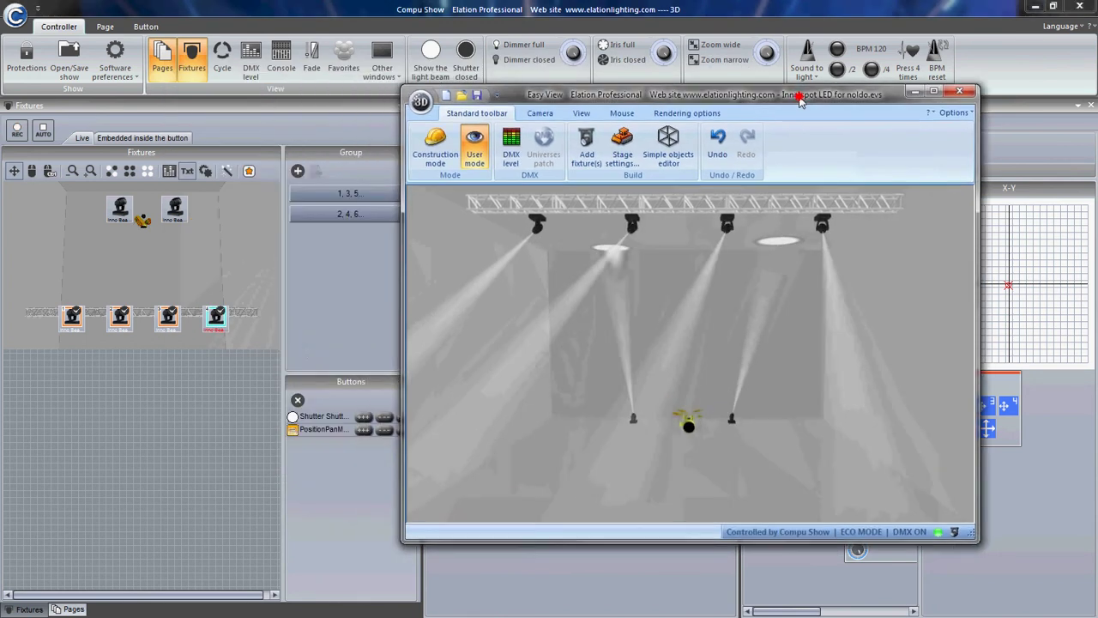
left_click(365, 431)
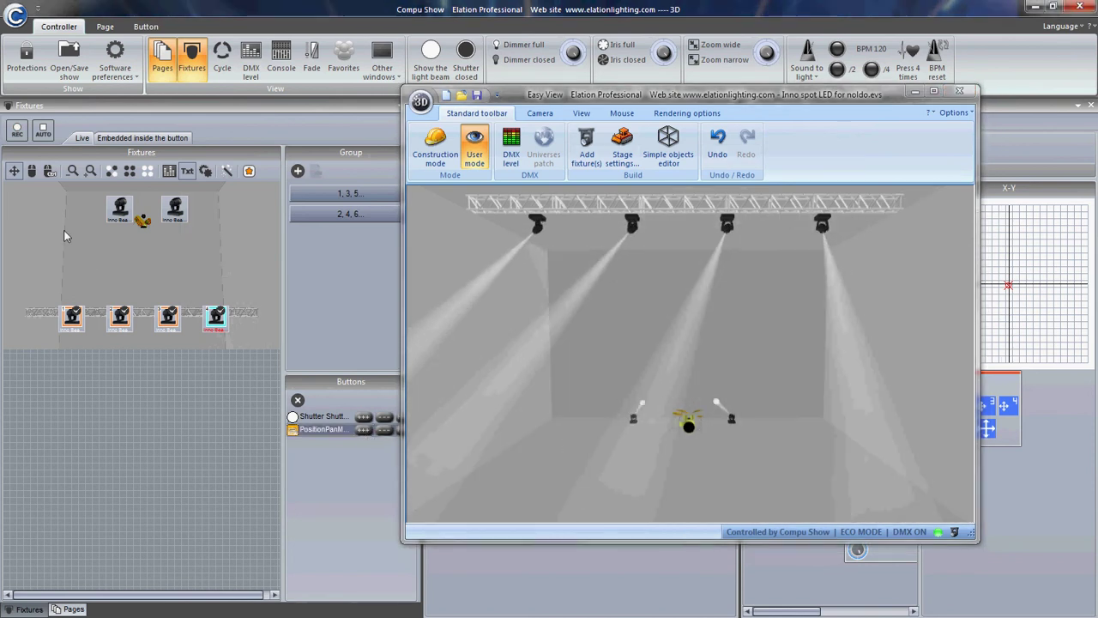
left_click_drag(79, 208, 134, 217)
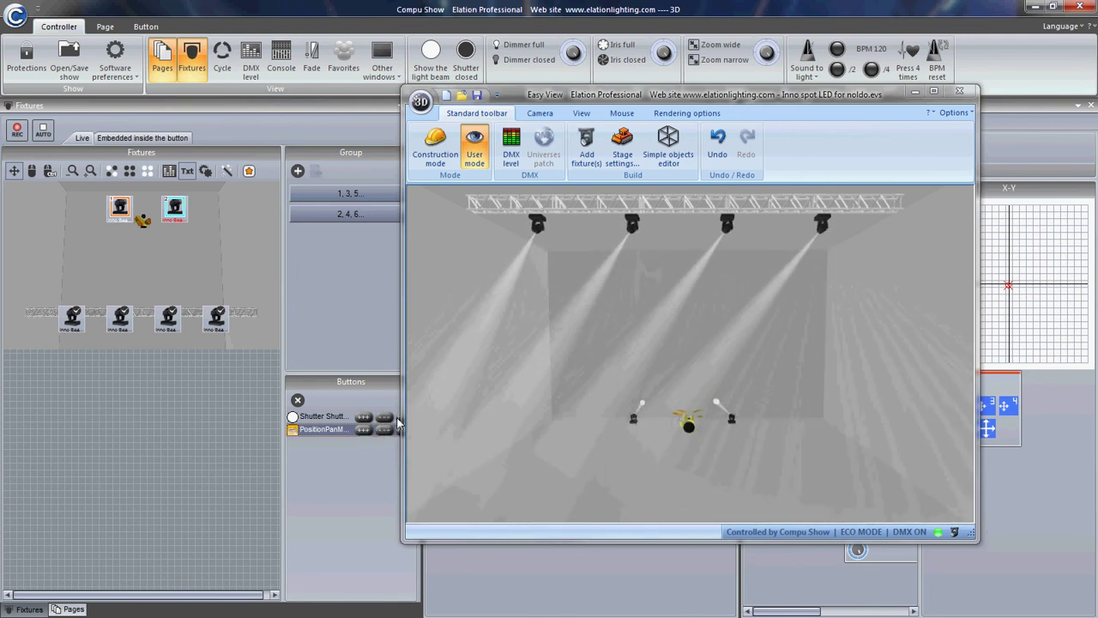
left_click(400, 416)
left_click(397, 418)
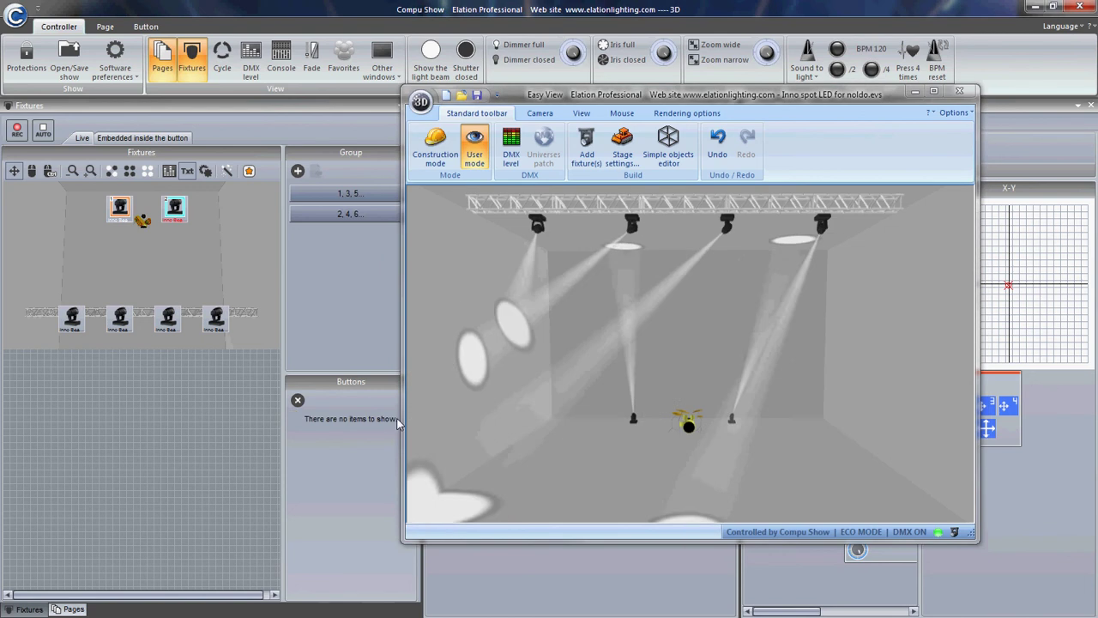
Deselect the floor fixtures and examine the moving beams from an angled view of the stage in the visualizer.
left_click(122, 255)
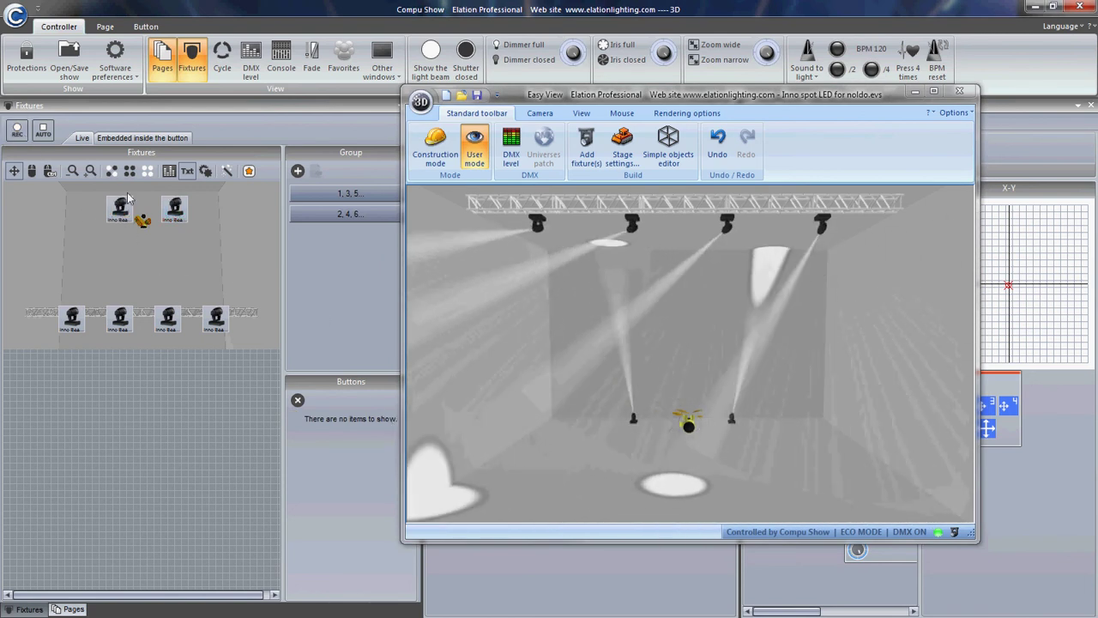
left_click_drag(686, 101, 552, 83)
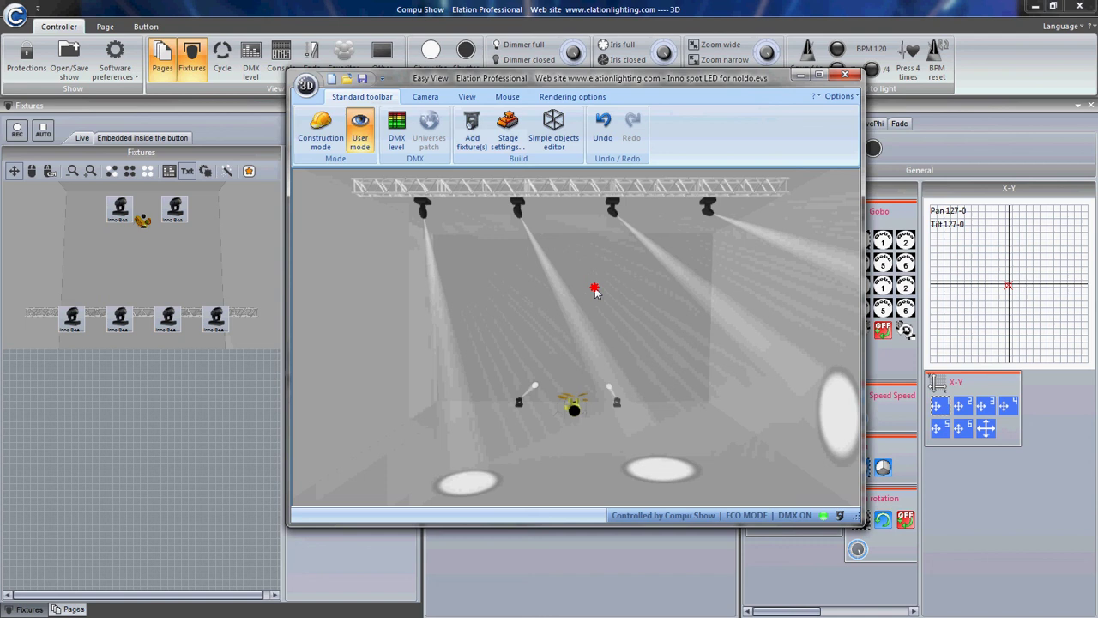
mouse_move(595, 290)
left_mouse_down()
mouse_move(551, 295)
mouse_move(564, 294)
left_mouse_up()
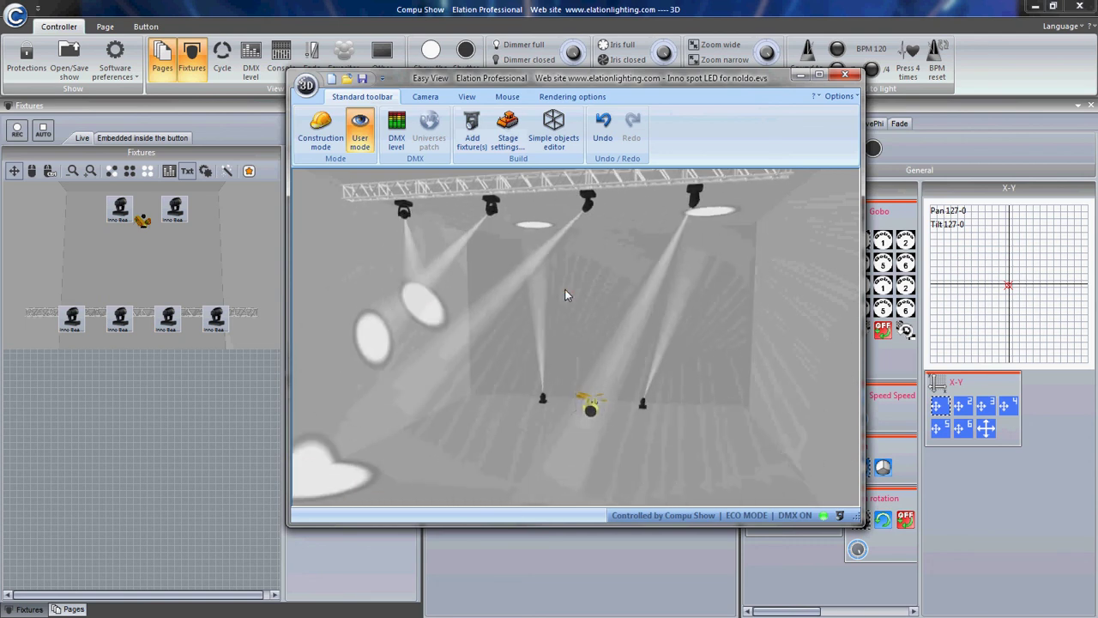